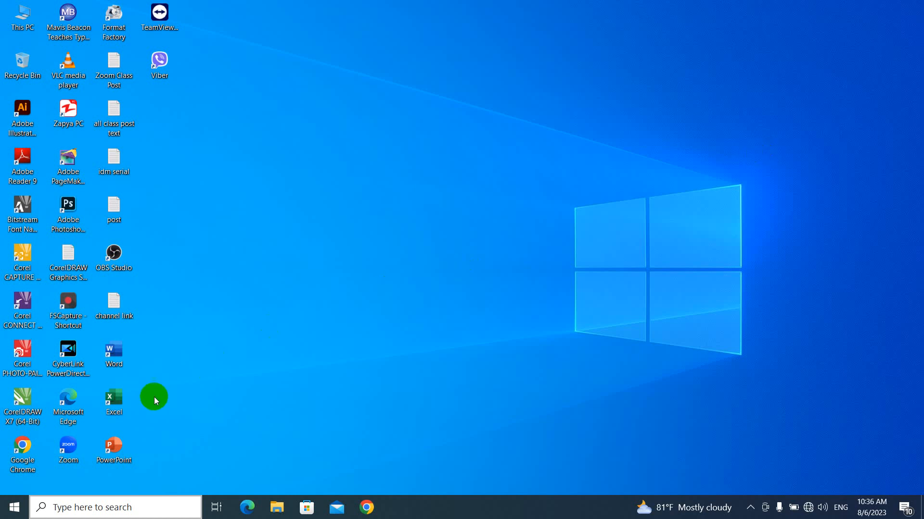
Open the excel bonus workbook in Excel and dismiss the Office updates bar
{"action": "double_click", "coordinate": [120, 408]}
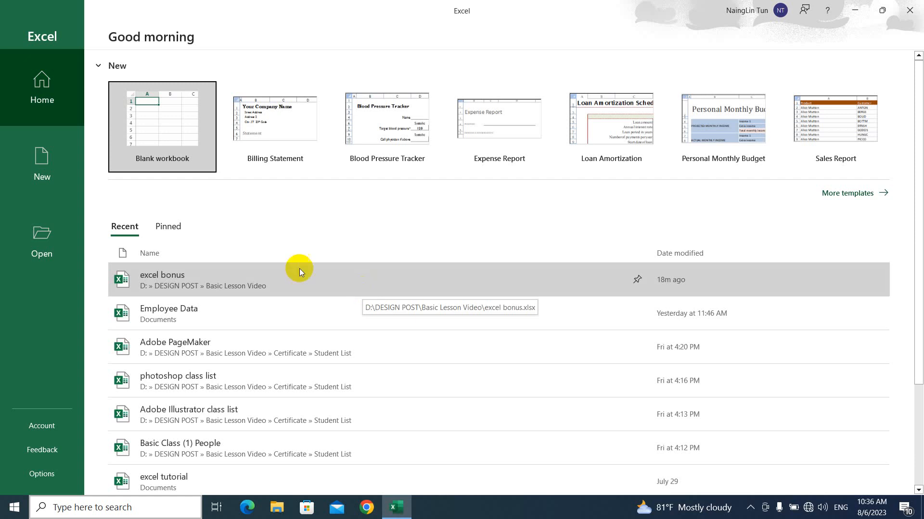
{"action": "left_click", "coordinate": [200, 282]}
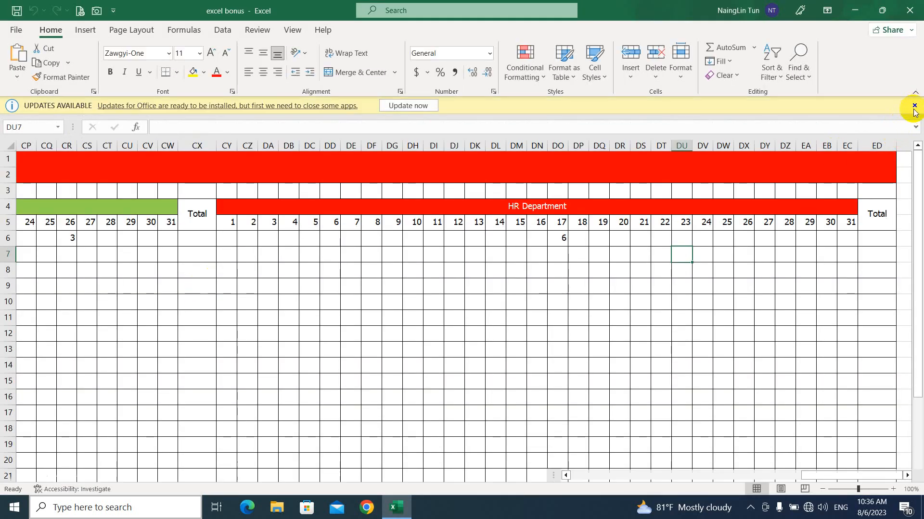
{"action": "left_click", "coordinate": [913, 105]}
{"action": "left_click_drag", "start_coordinate": [821, 477], "coordinate": [586, 476]}
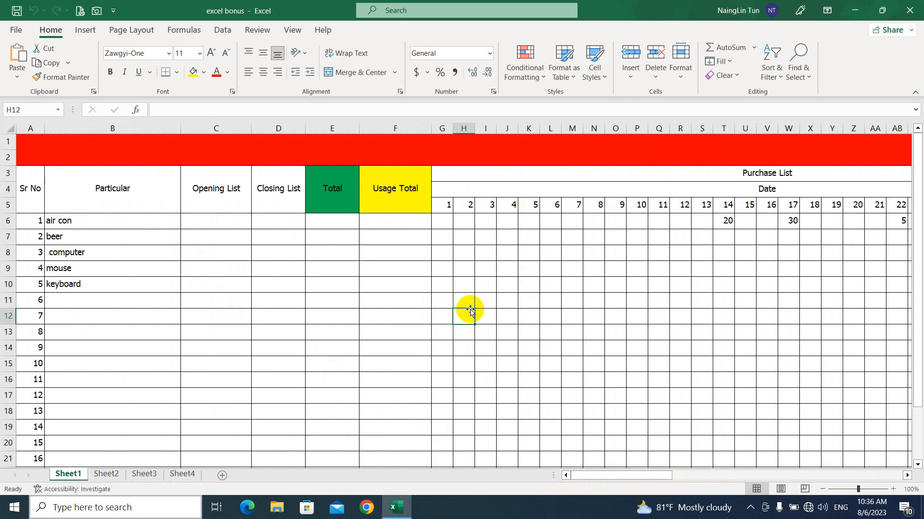
{"action": "left_click", "coordinate": [500, 302]}
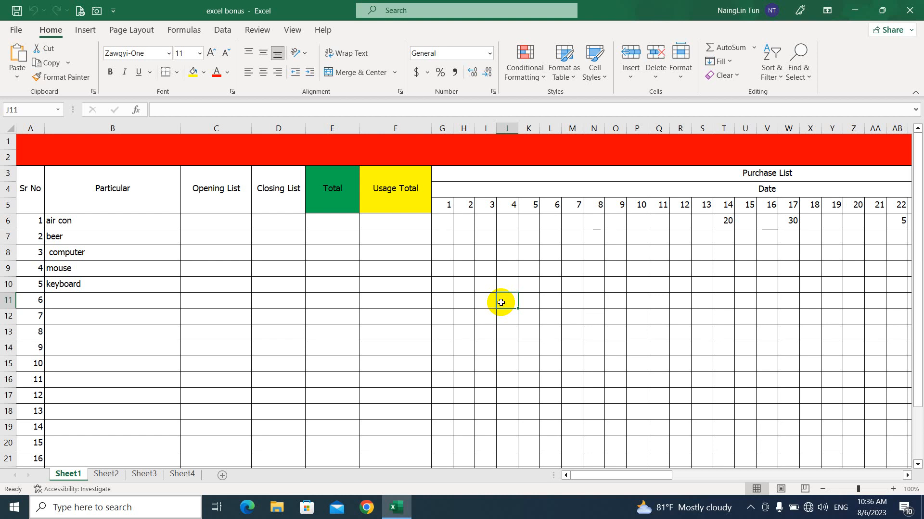
{"action": "left_click", "coordinate": [76, 169]}
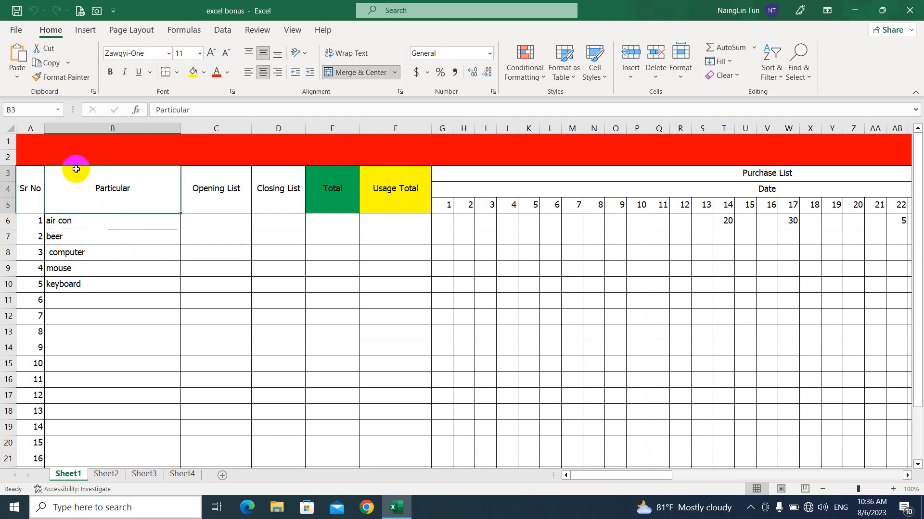
{"action": "left_click", "coordinate": [74, 156]}
{"action": "left_click", "coordinate": [34, 190]}
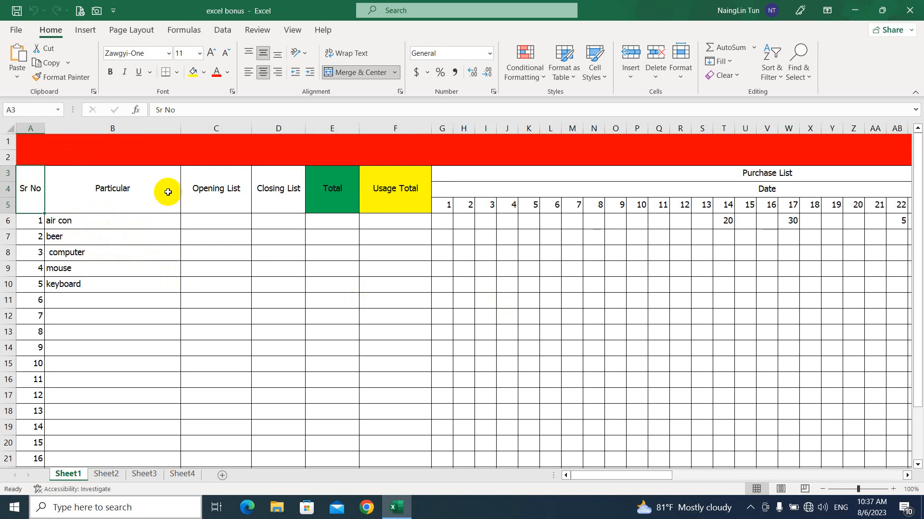
{"action": "left_click", "coordinate": [85, 30]}
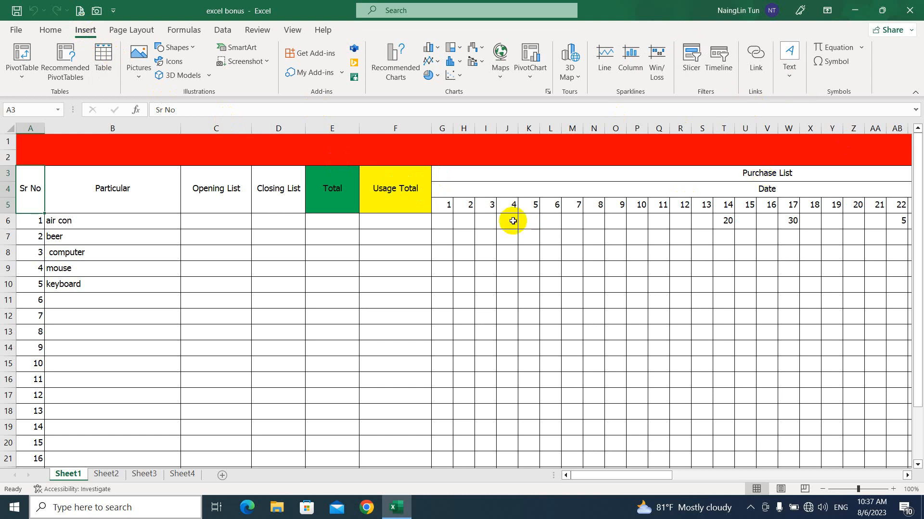
{"action": "left_click", "coordinate": [139, 34]}
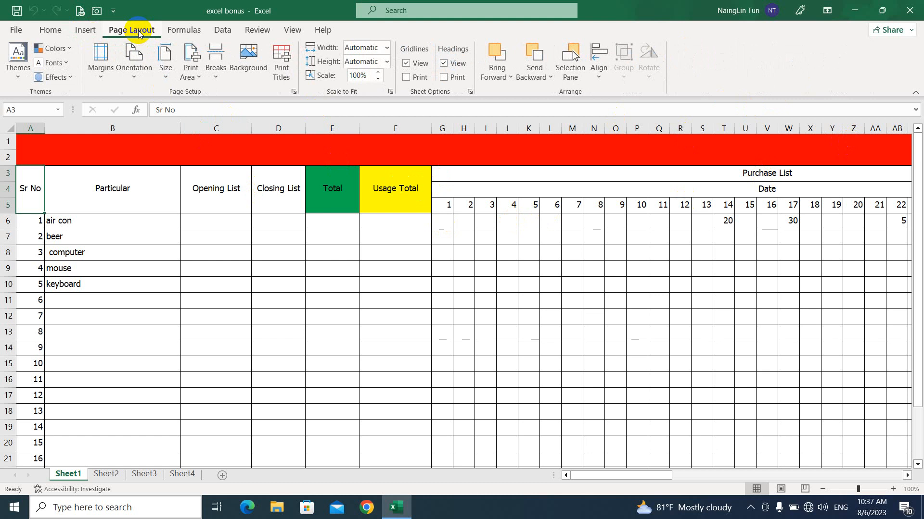
{"action": "left_click", "coordinate": [292, 32]}
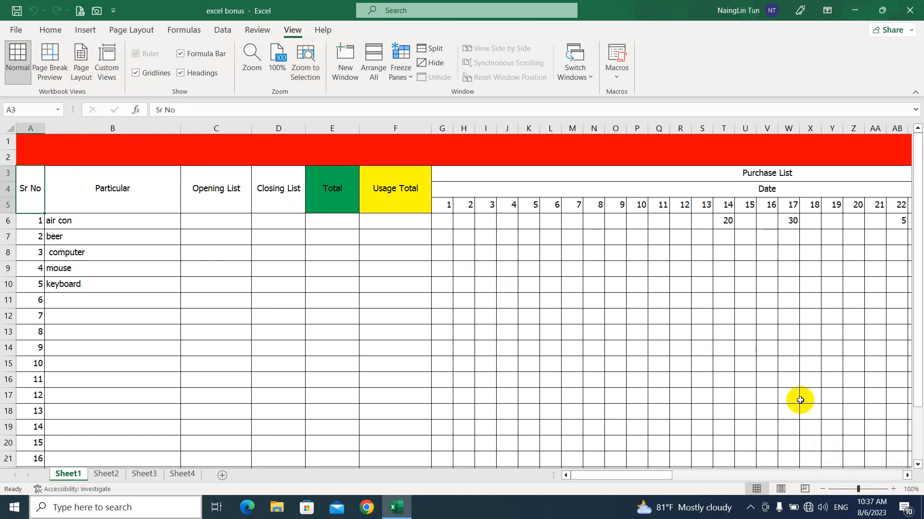
Switch the worksheet to Page Layout view
{"action": "left_click", "coordinate": [781, 489]}
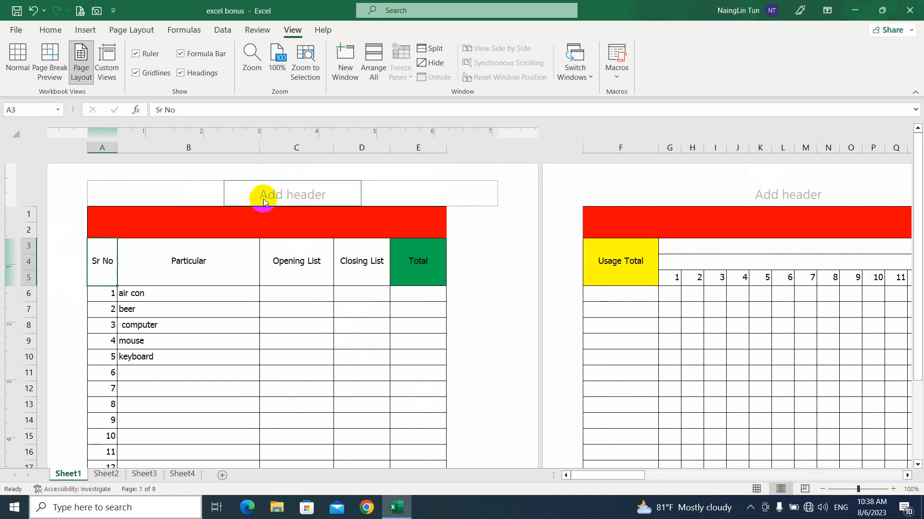
{"action": "scroll", "coordinate": [288, 271], "scroll_direction": "down", "scroll_amount": 3}
{"action": "scroll", "coordinate": [289, 271], "scroll_direction": "down", "scroll_amount": 6}
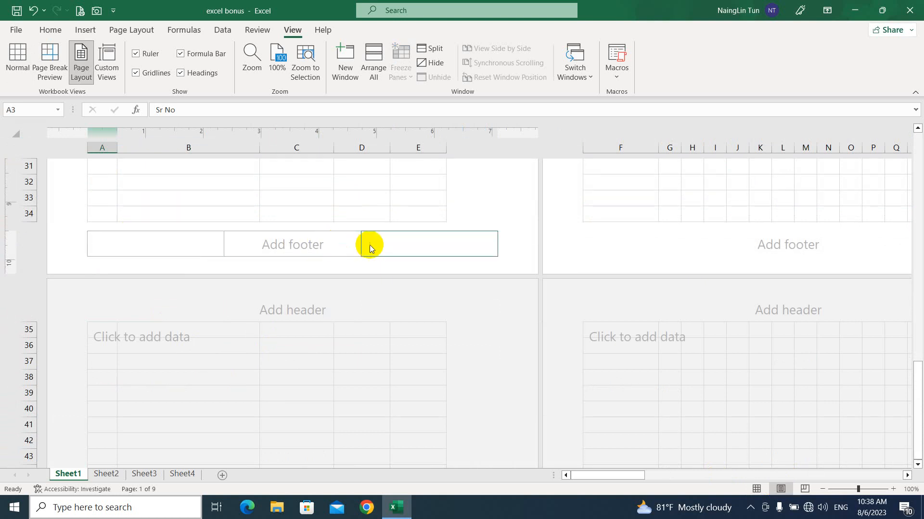
{"action": "scroll", "coordinate": [350, 253], "scroll_direction": "up", "scroll_amount": 2}
{"action": "scroll", "coordinate": [350, 254], "scroll_direction": "up", "scroll_amount": 8}
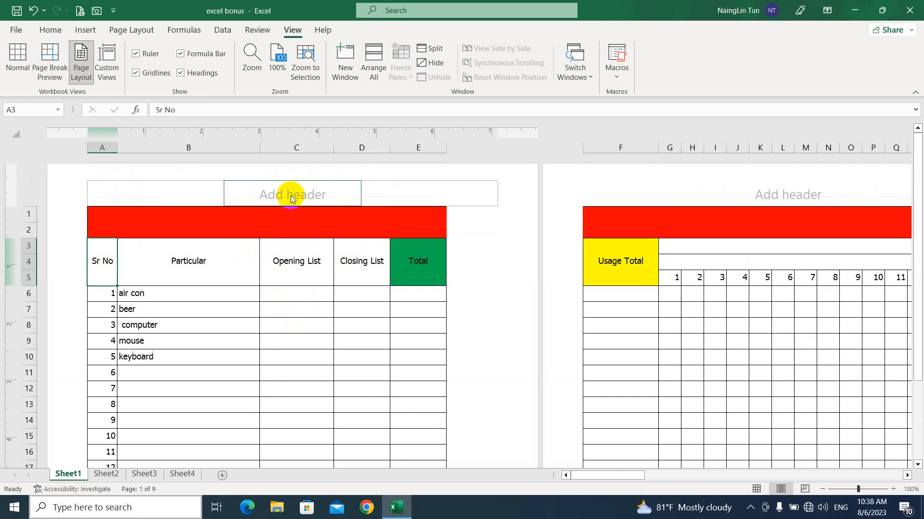
Insert the page number into the center section of the page header
{"action": "left_click", "coordinate": [186, 188]}
{"action": "left_click", "coordinate": [296, 192]}
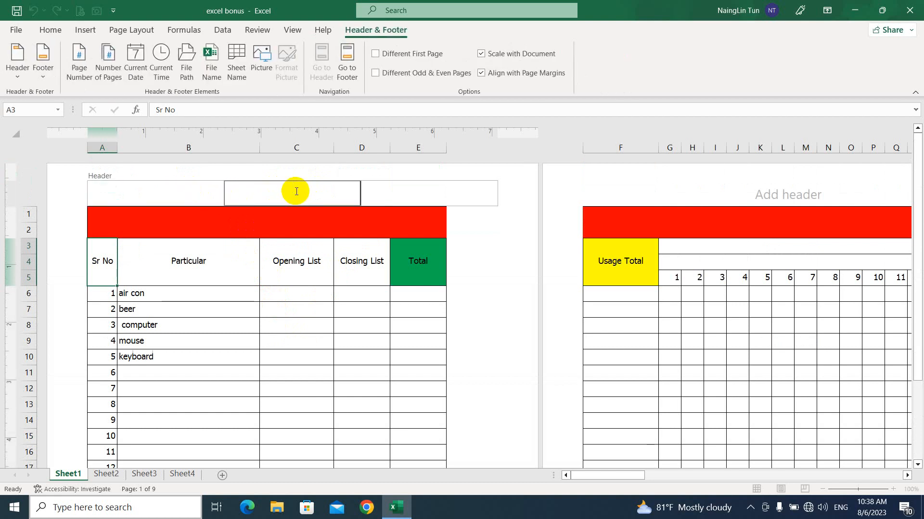
{"action": "left_click", "coordinate": [411, 189]}
{"action": "left_click", "coordinate": [393, 205]}
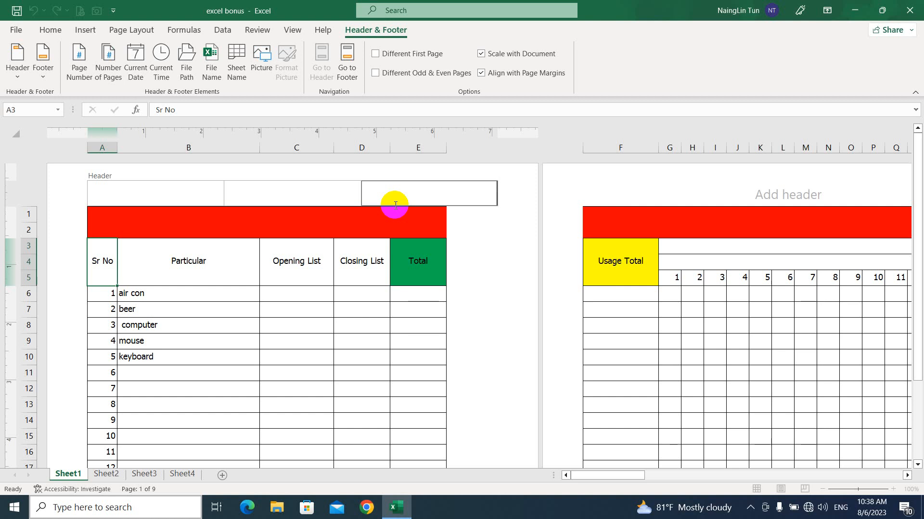
{"action": "left_click", "coordinate": [296, 189]}
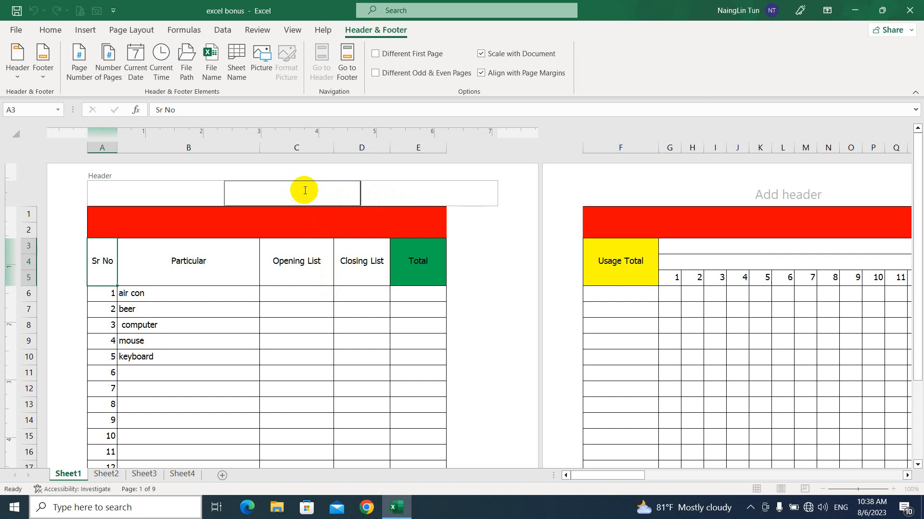
{"action": "left_click", "coordinate": [286, 241]}
{"action": "left_click", "coordinate": [81, 72]}
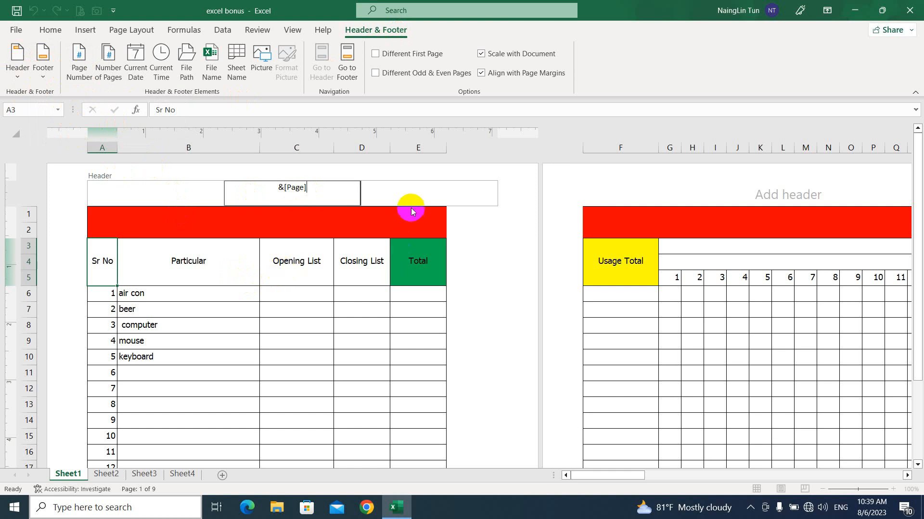
{"action": "left_click", "coordinate": [419, 192]}
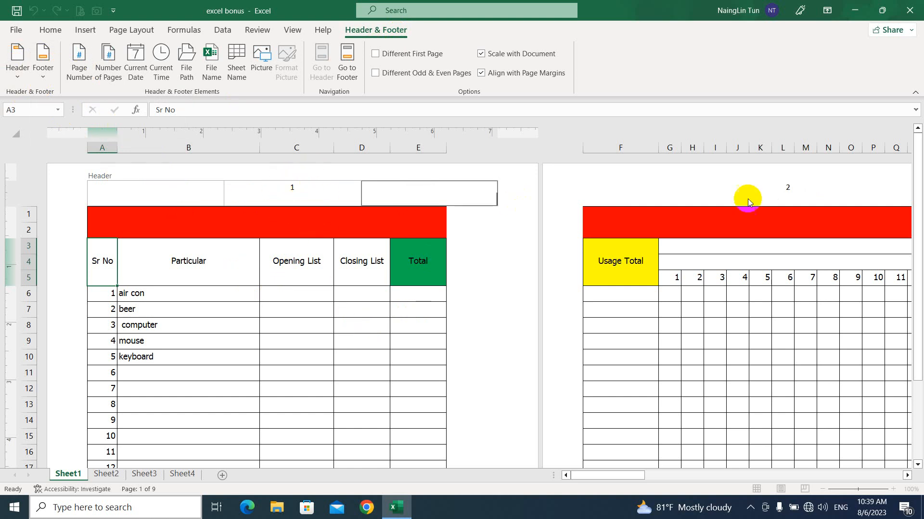
Select the header's page number field and try to set its font to Pyidaungsu Numbers
{"action": "left_click_drag", "start_coordinate": [628, 476], "coordinate": [693, 479]}
{"action": "left_click_drag", "start_coordinate": [738, 481], "coordinate": [600, 486]}
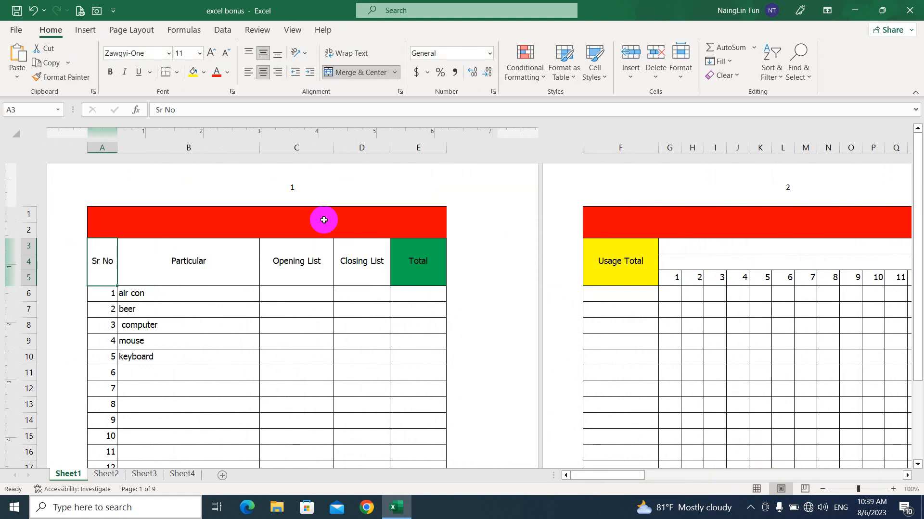
{"action": "left_click", "coordinate": [301, 188]}
{"action": "left_click", "coordinate": [315, 188]}
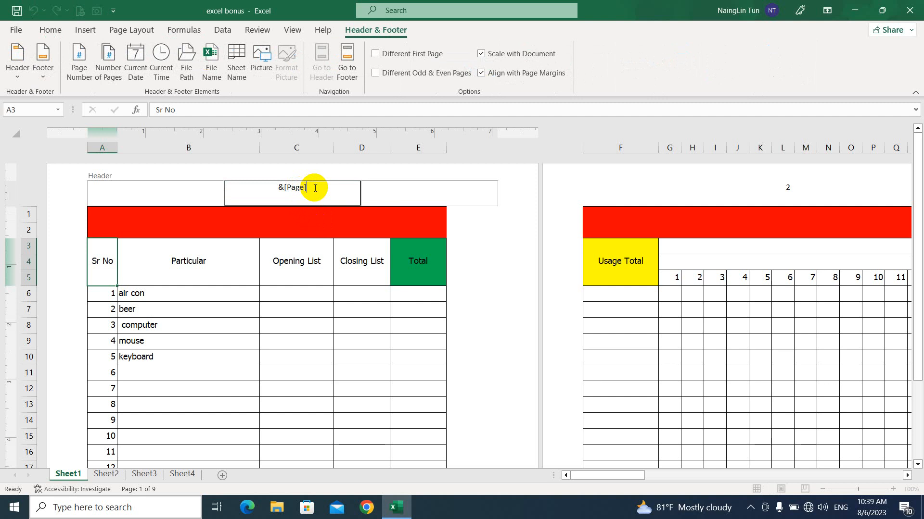
{"action": "left_click_drag", "start_coordinate": [315, 188], "coordinate": [250, 190]}
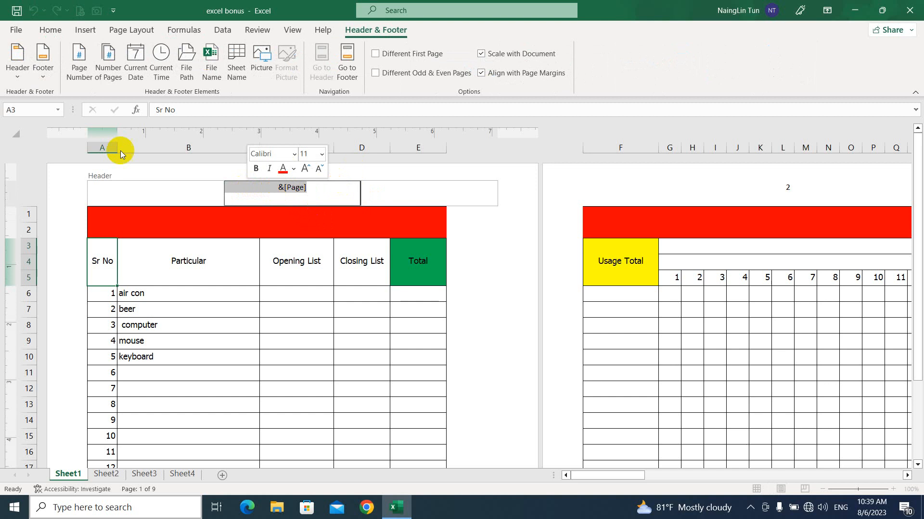
{"action": "left_click", "coordinate": [51, 30]}
{"action": "left_click", "coordinate": [116, 51]}
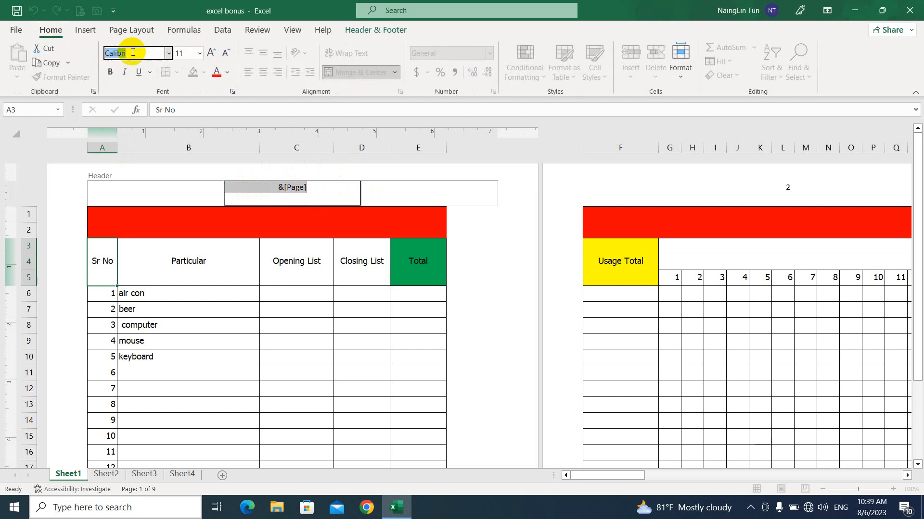
{"action": "type", "text": "Py"}
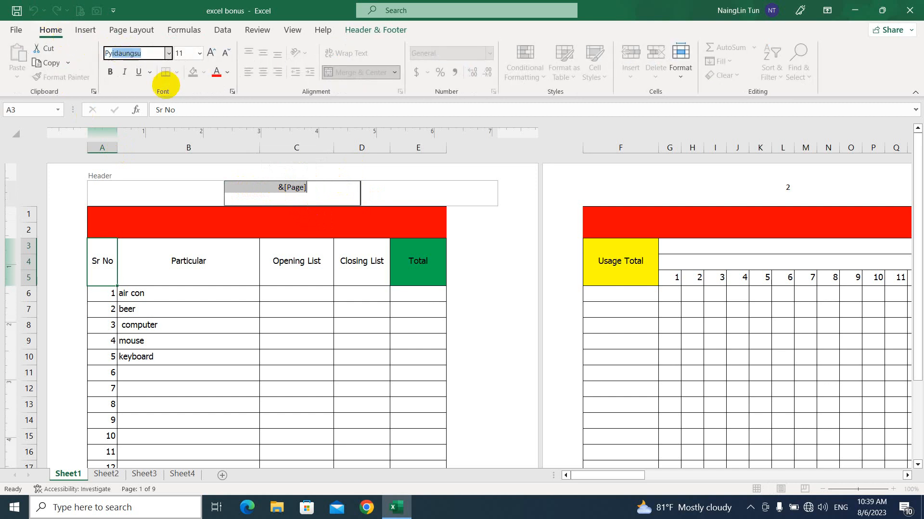
{"action": "type", "text": "idaungsu Numb"}
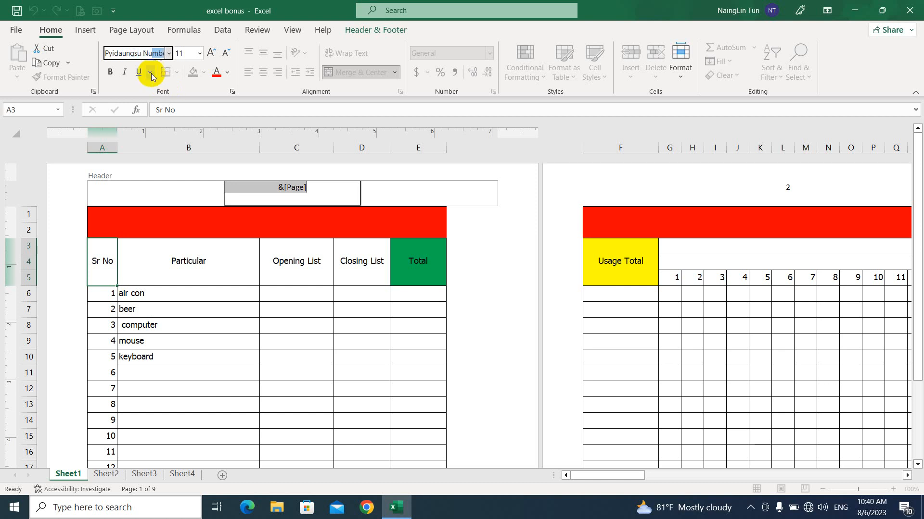
{"action": "left_click", "coordinate": [169, 54]}
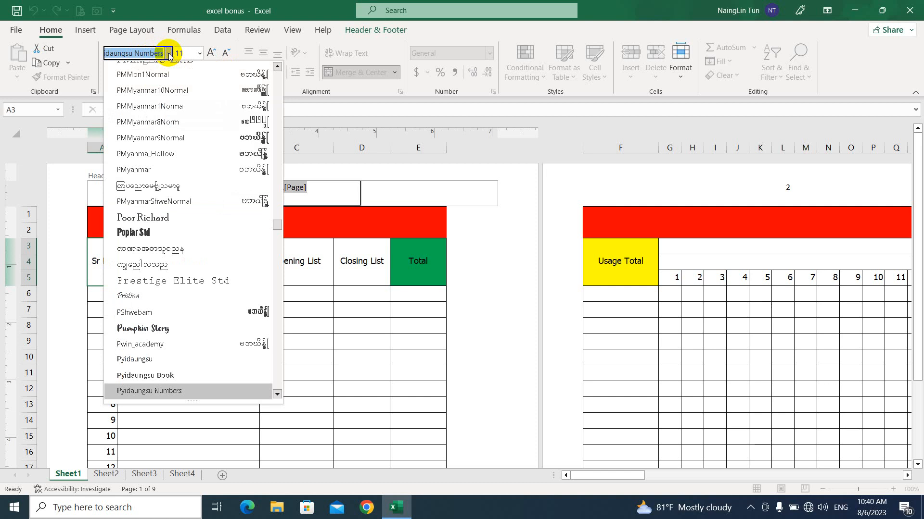
{"action": "left_click", "coordinate": [169, 53]}
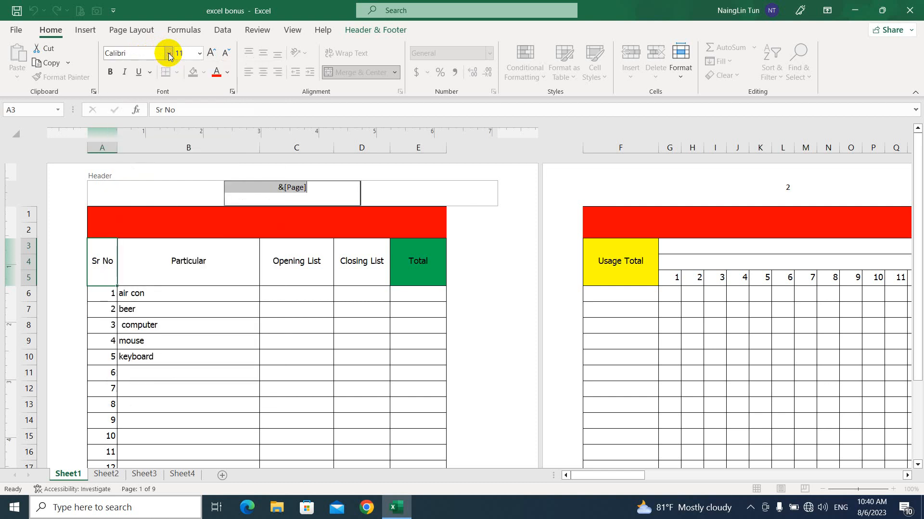
Set the font of the header's page number field to Pyidaungsu Numbers
{"action": "type", "text": "Pyida"}
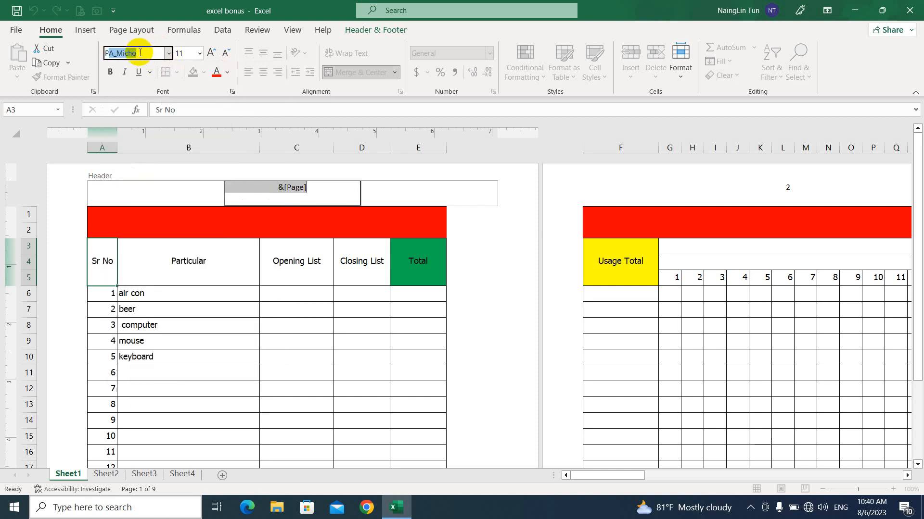
{"action": "type", "text": "ungsu Num"}
{"action": "key", "text": "Return"}
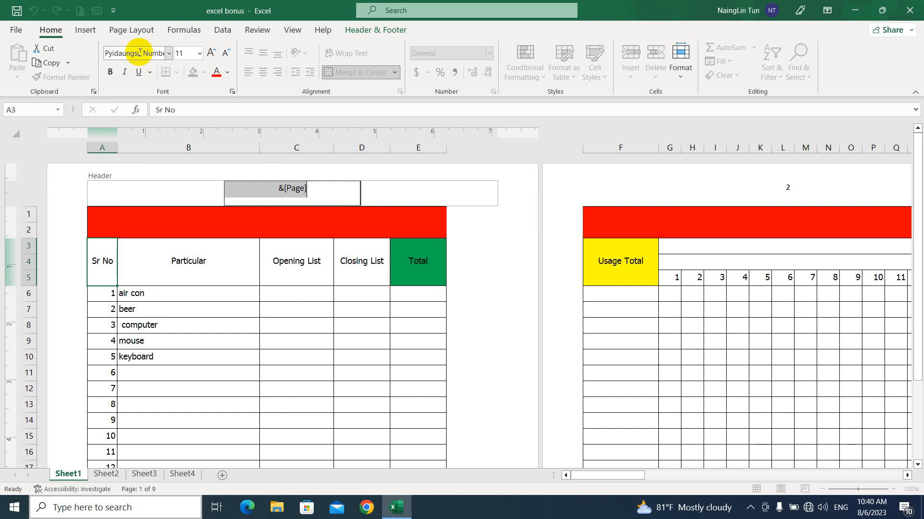
{"action": "left_click", "coordinate": [318, 196]}
{"action": "left_click", "coordinate": [411, 192]}
{"action": "left_click", "coordinate": [394, 261]}
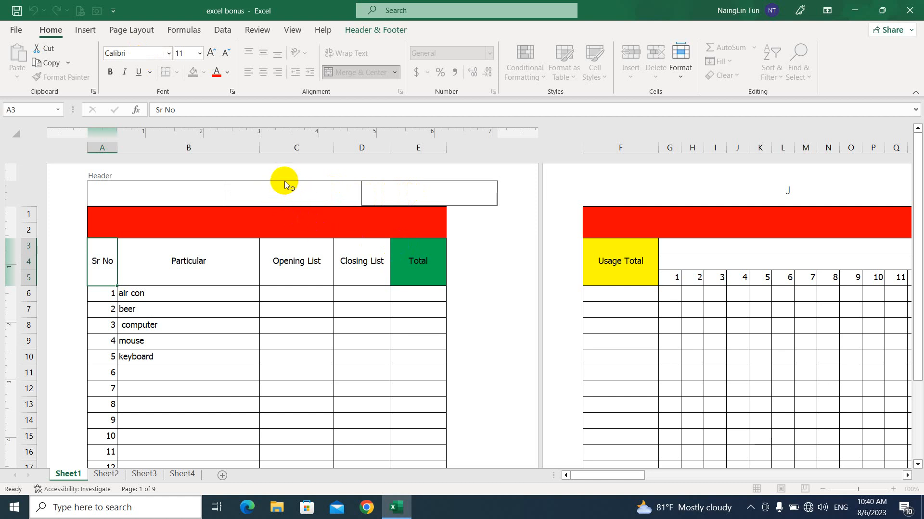
{"action": "left_click", "coordinate": [773, 226]}
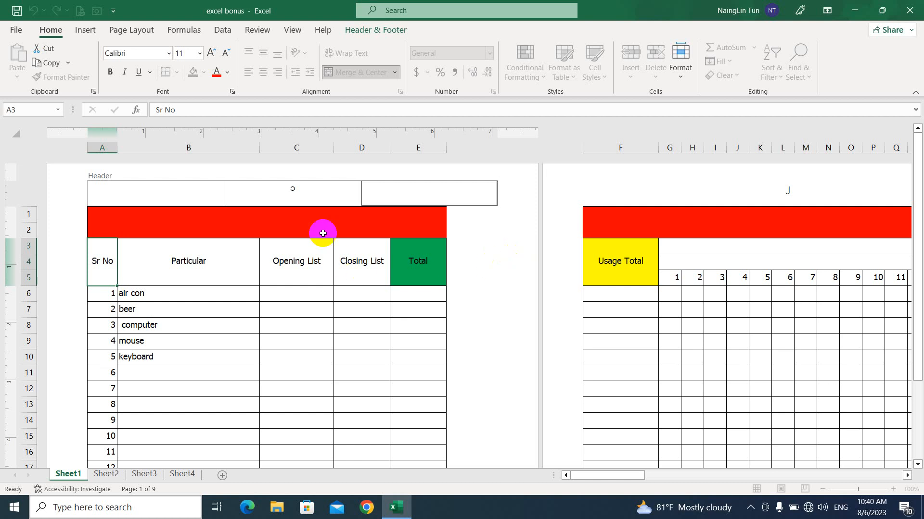
Prefix the header page number with the Burmese label 'စာမျက်နှာ -'
{"action": "left_click", "coordinate": [281, 198]}
{"action": "left_click", "coordinate": [271, 188]}
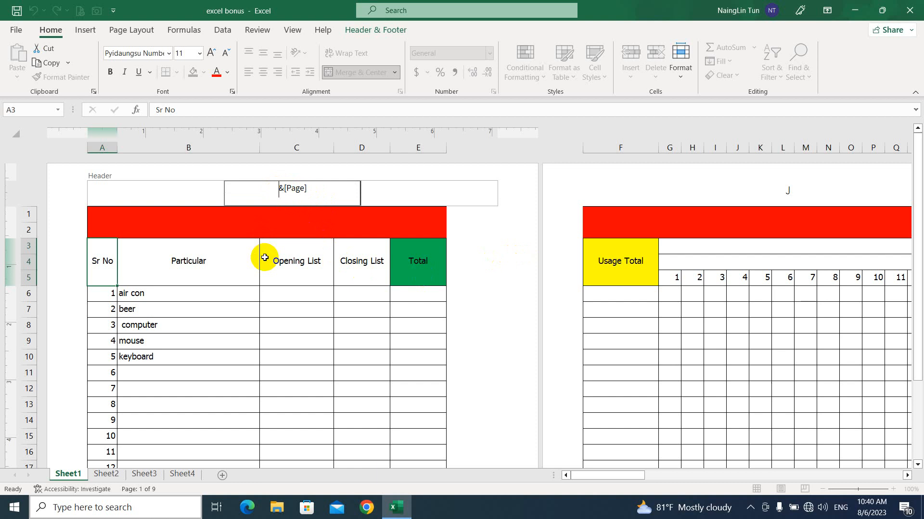
{"action": "key", "text": "super+space"}
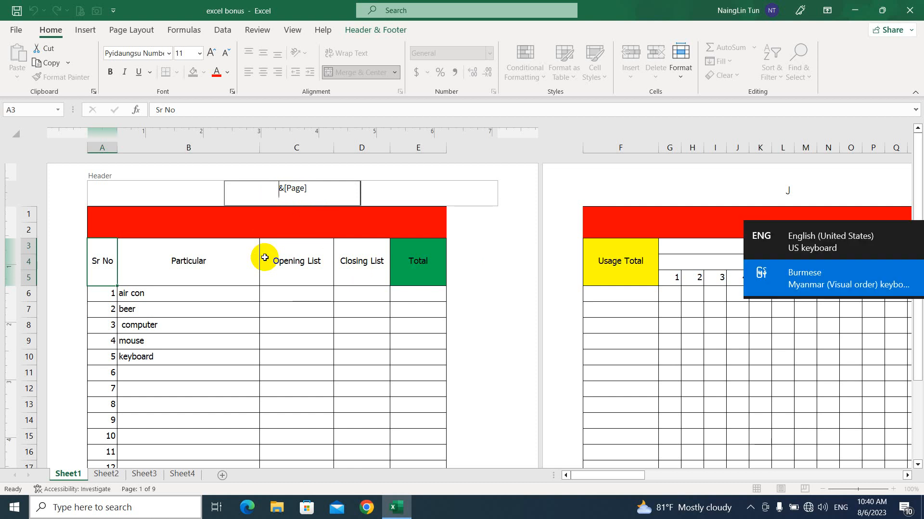
{"action": "type", "text": "ရာမျက်နှ"}
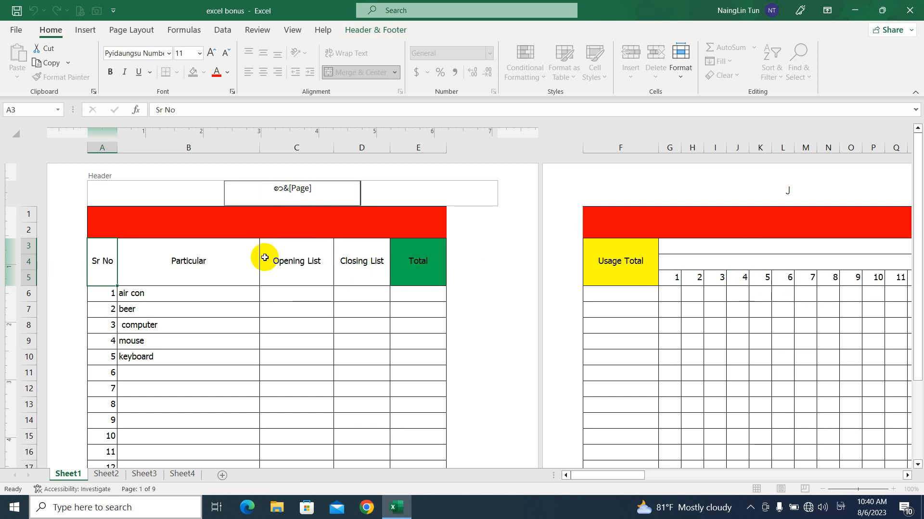
{"action": "type", "text": "ာ -"}
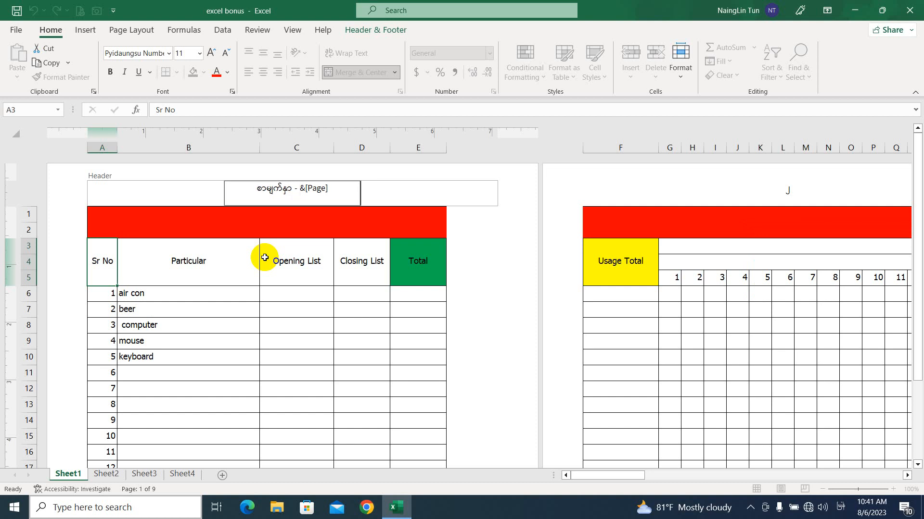
{"action": "left_click", "coordinate": [393, 193]}
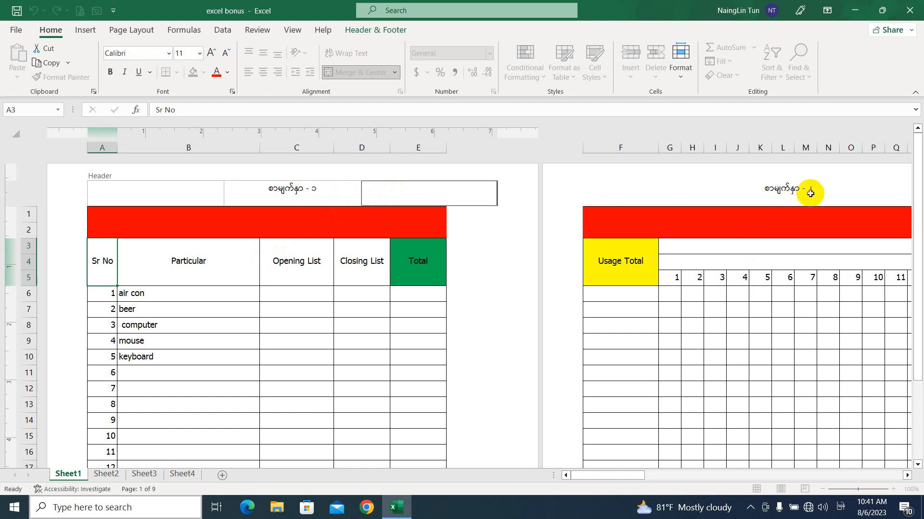
Enlarge the center header text to 14 pt and make it bold
{"action": "left_click_drag", "start_coordinate": [622, 479], "coordinate": [557, 478]}
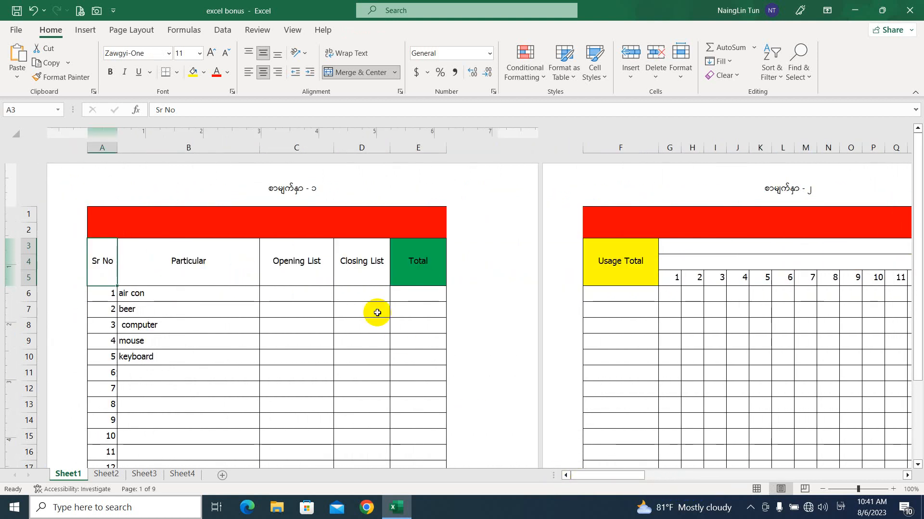
{"action": "left_click", "coordinate": [314, 191]}
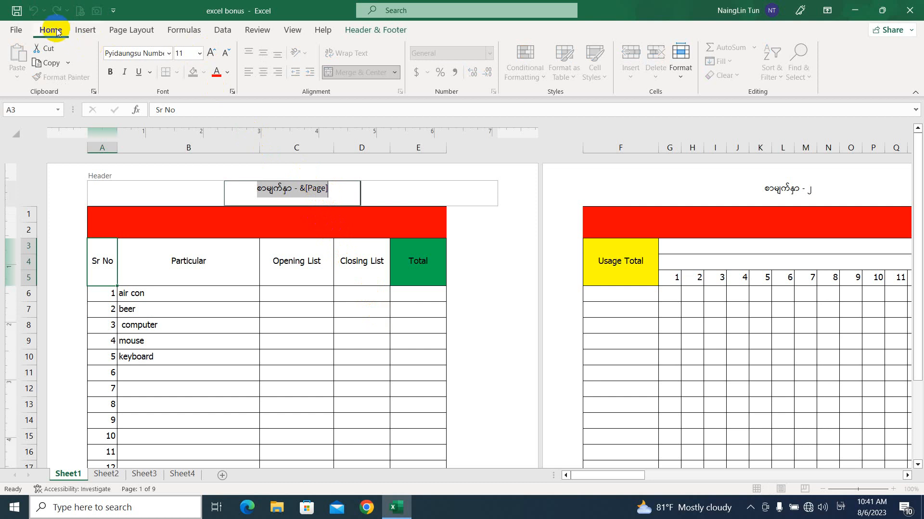
{"action": "left_click", "coordinate": [209, 52]}
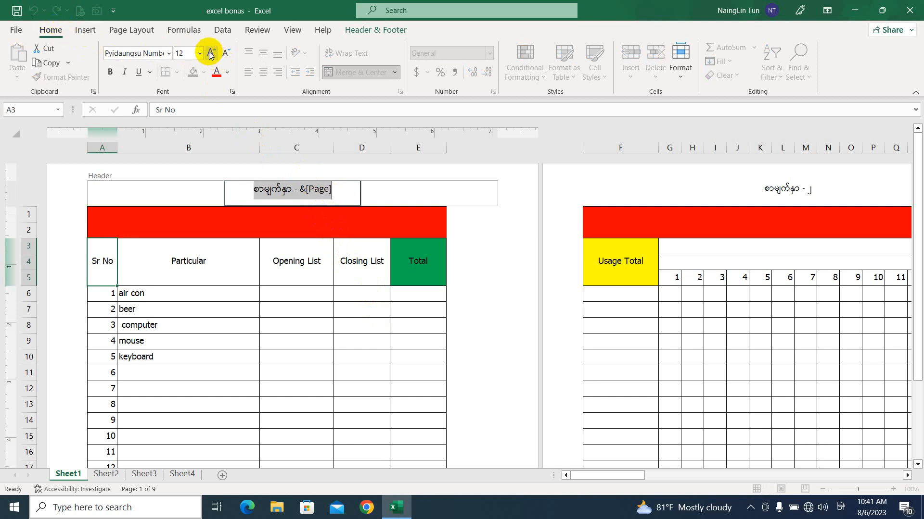
{"action": "left_click", "coordinate": [210, 52]}
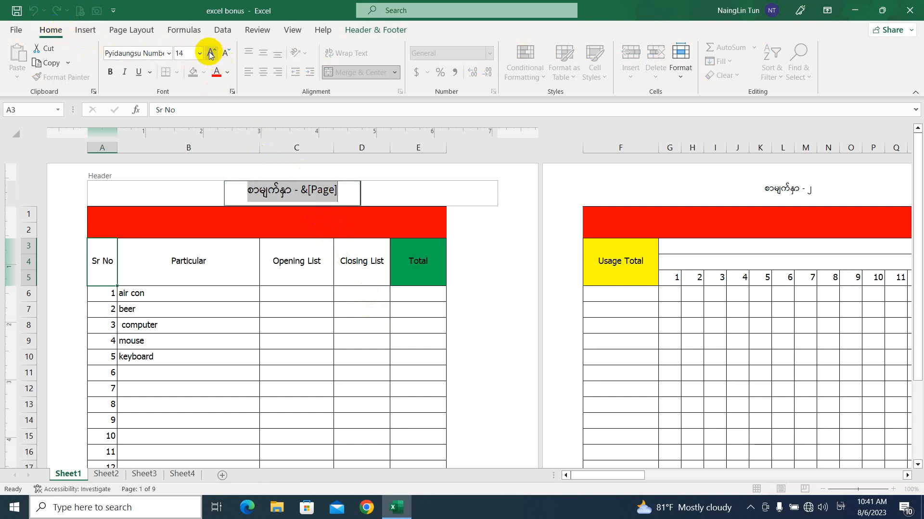
{"action": "left_click", "coordinate": [110, 73]}
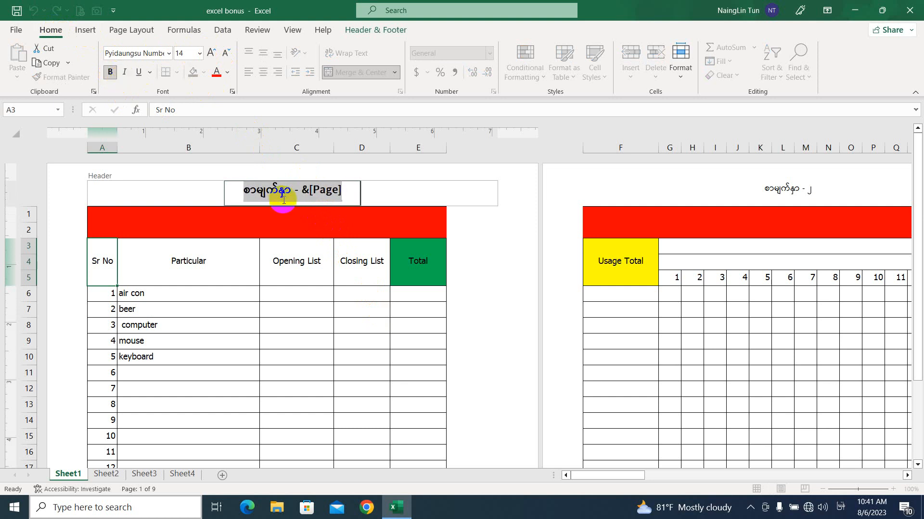
{"action": "left_click", "coordinate": [423, 190]}
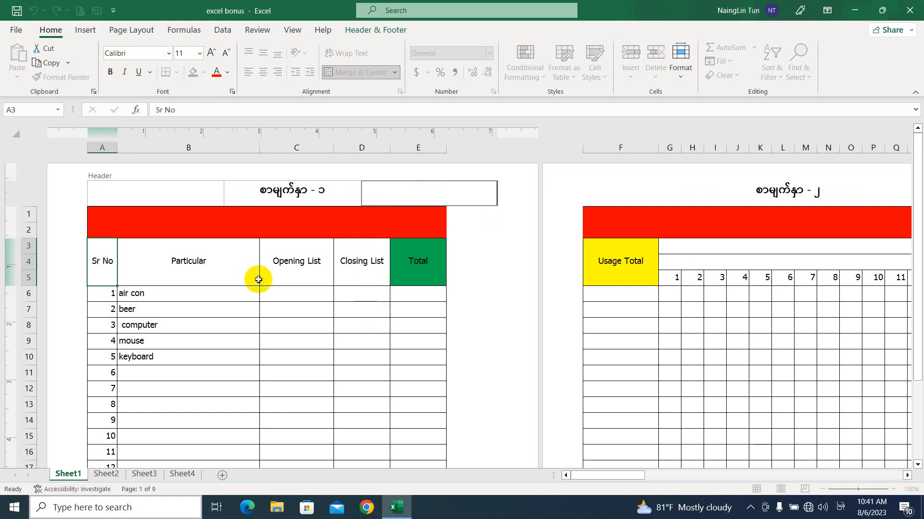
{"action": "left_click", "coordinate": [273, 347]}
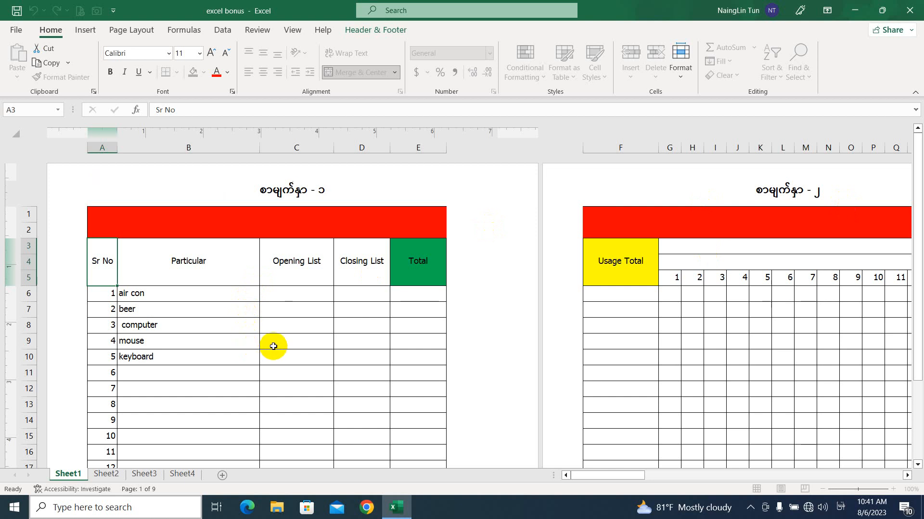
Insert the current date into the left section of the page footer
{"action": "scroll", "coordinate": [268, 373], "scroll_direction": "down", "scroll_amount": 8}
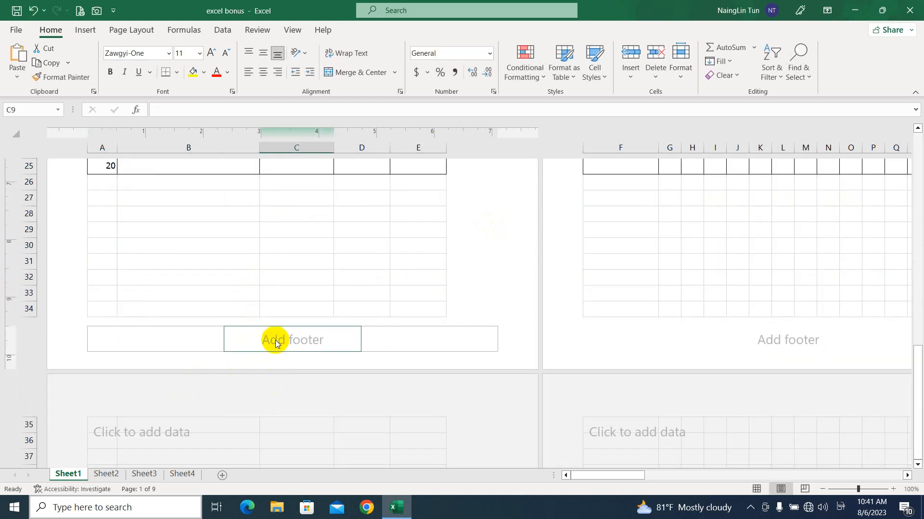
{"action": "left_click", "coordinate": [172, 335]}
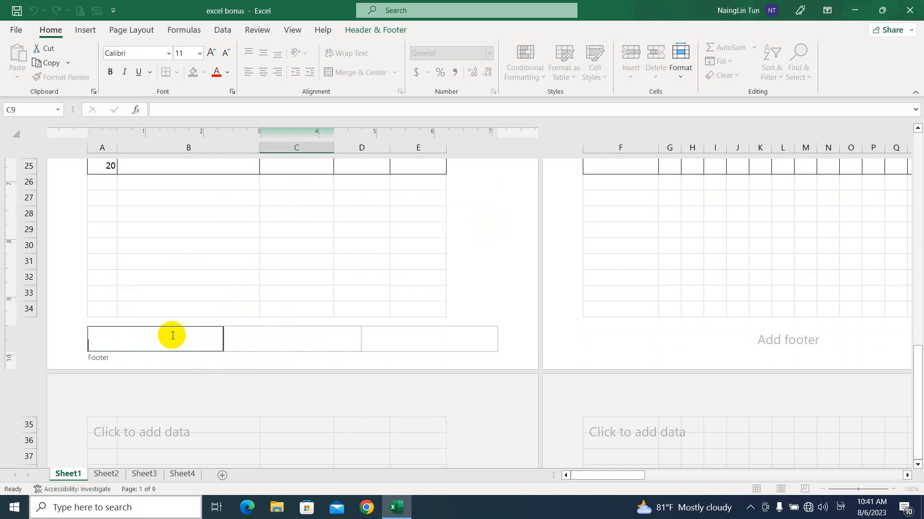
{"action": "left_click", "coordinate": [377, 32]}
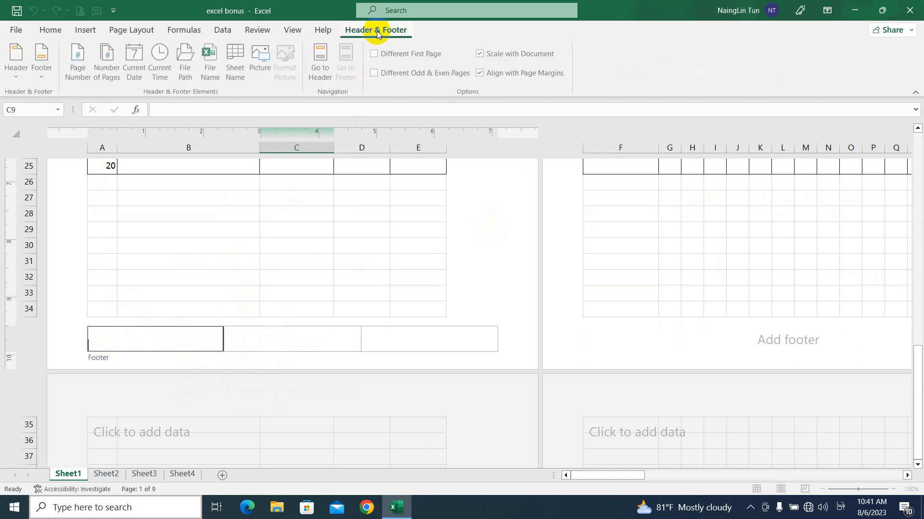
{"action": "left_click", "coordinate": [137, 60]}
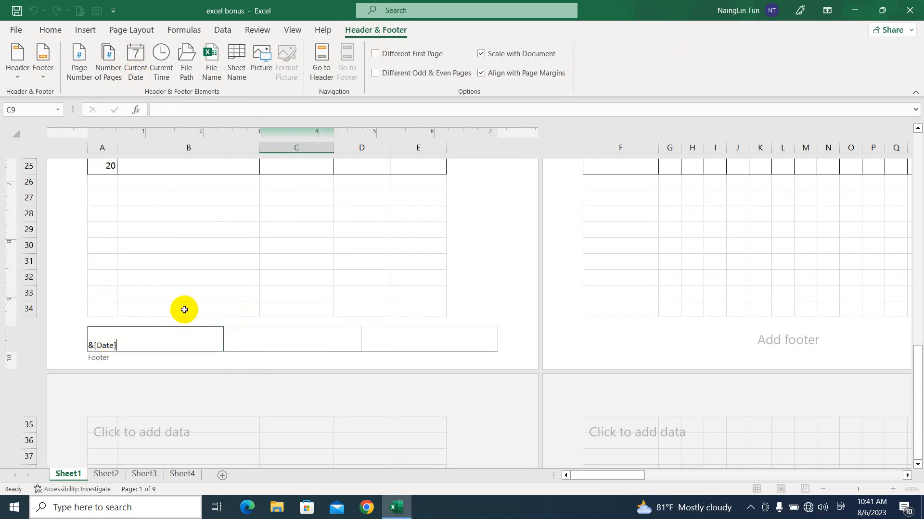
Insert the current time into the right section of the page footer
{"action": "left_click", "coordinate": [399, 335]}
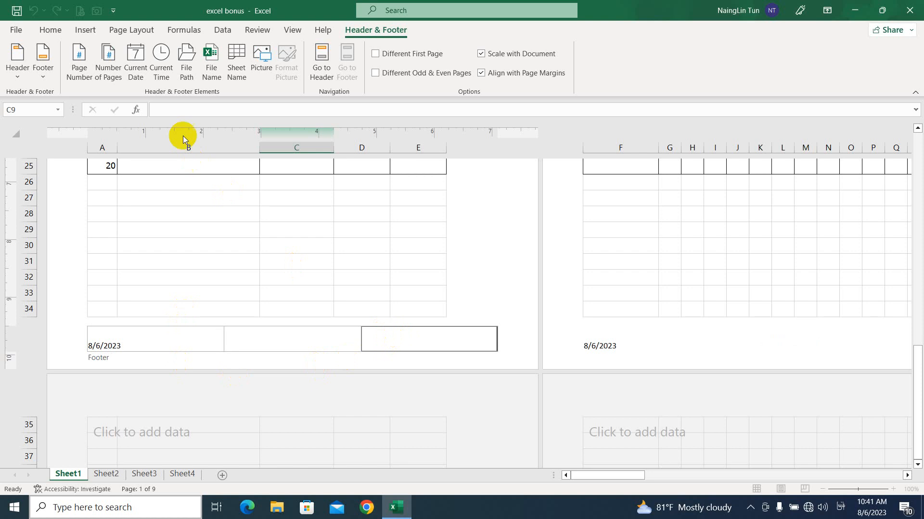
{"action": "left_click", "coordinate": [156, 73]}
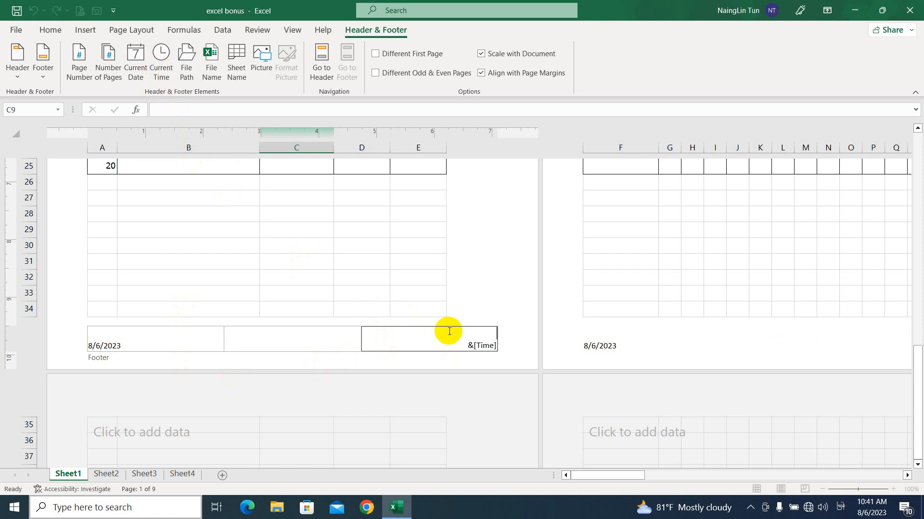
{"action": "left_click", "coordinate": [408, 279]}
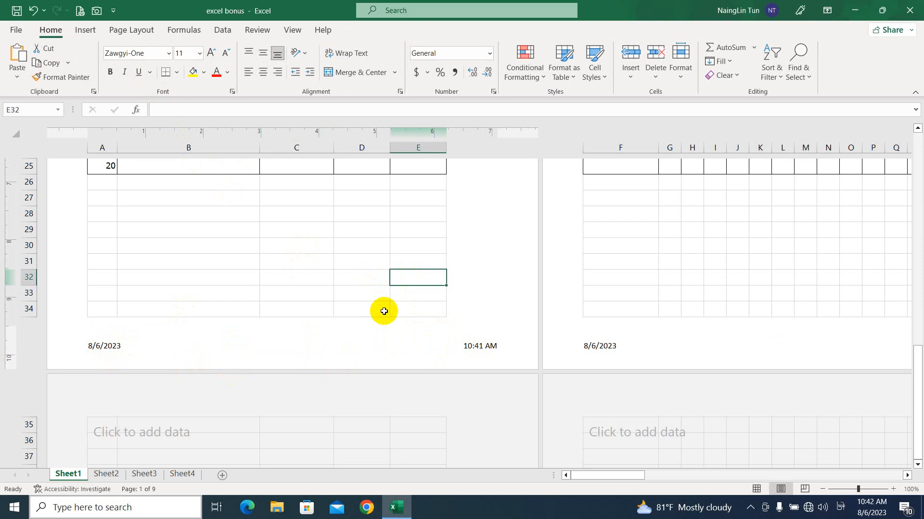
Open the print preview and set the paper size to A4
{"action": "scroll", "coordinate": [384, 313], "scroll_direction": "up", "scroll_amount": 10}
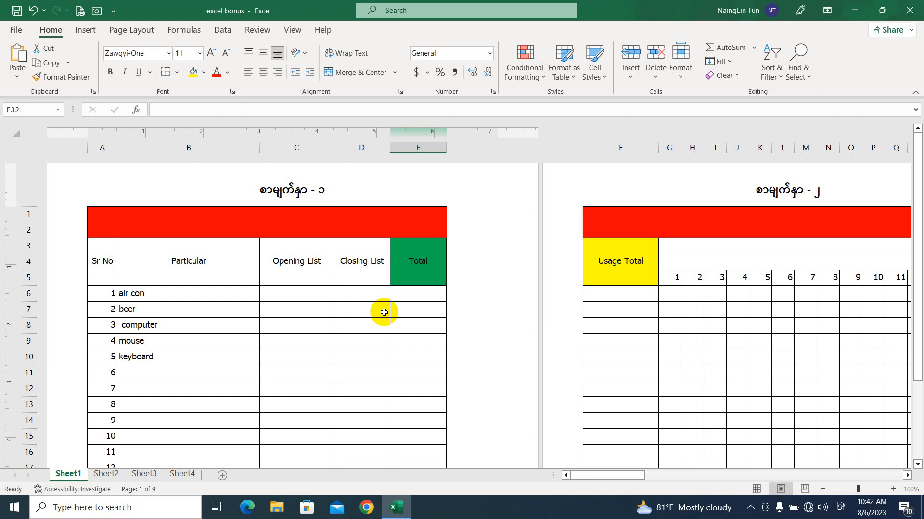
{"action": "left_click", "coordinate": [16, 31]}
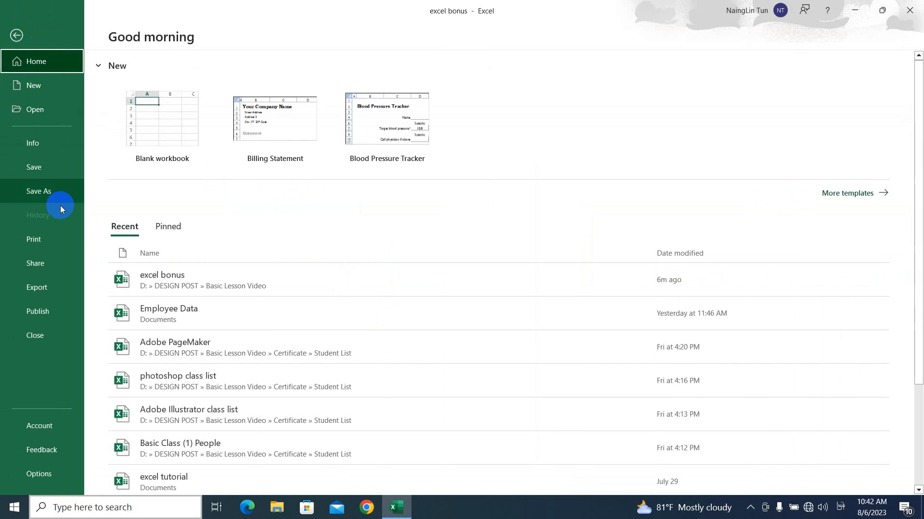
{"action": "left_click", "coordinate": [56, 237]}
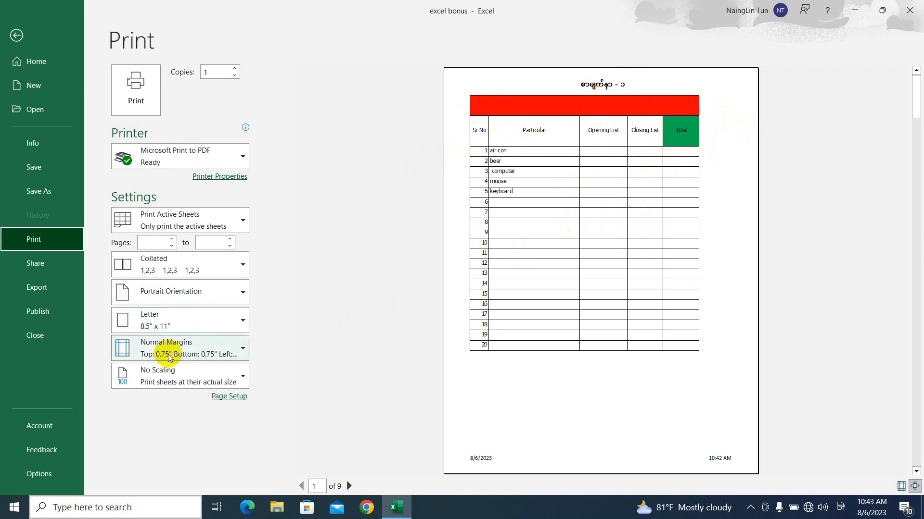
{"action": "left_click", "coordinate": [192, 321]}
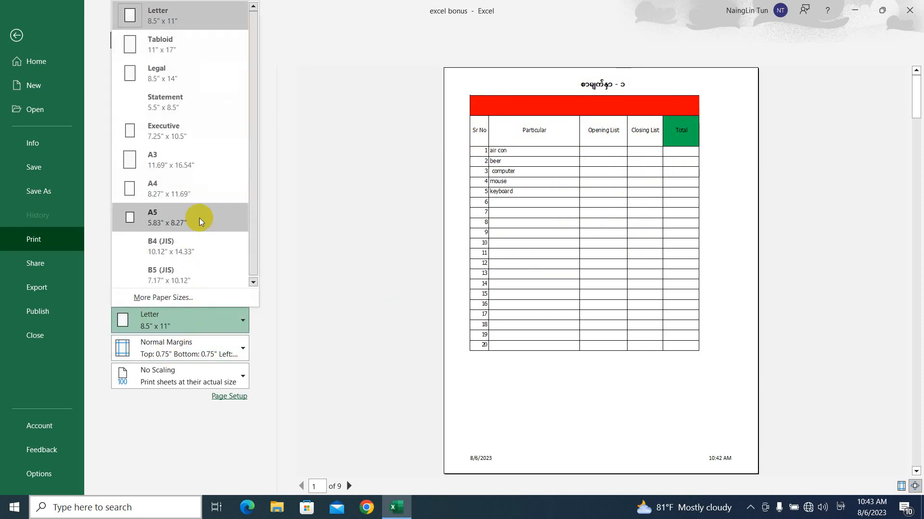
{"action": "left_click", "coordinate": [209, 185]}
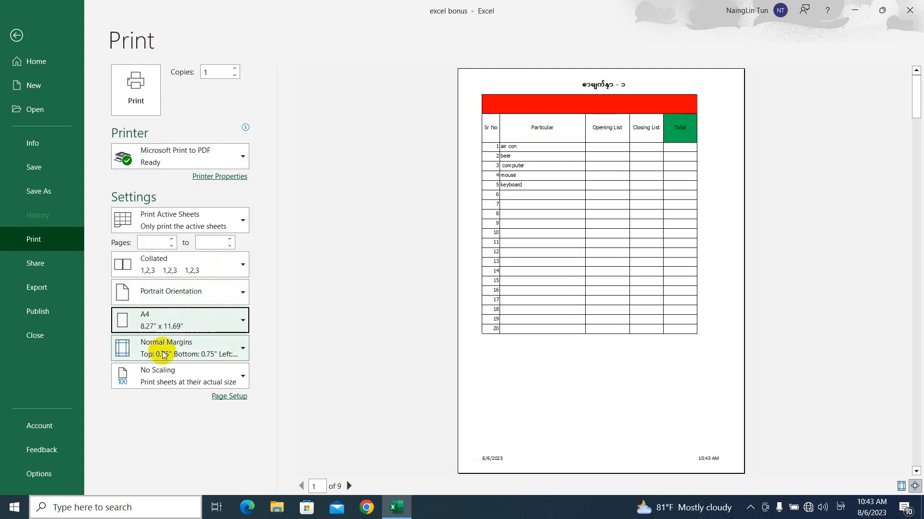
Center the printout horizontally on the page through the Page Setup margin options
{"action": "left_click", "coordinate": [208, 381]}
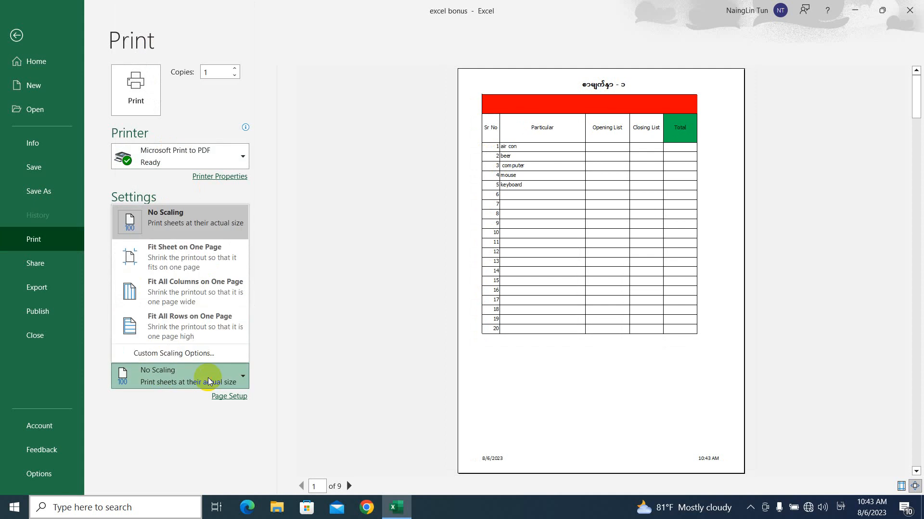
{"action": "left_click", "coordinate": [202, 355]}
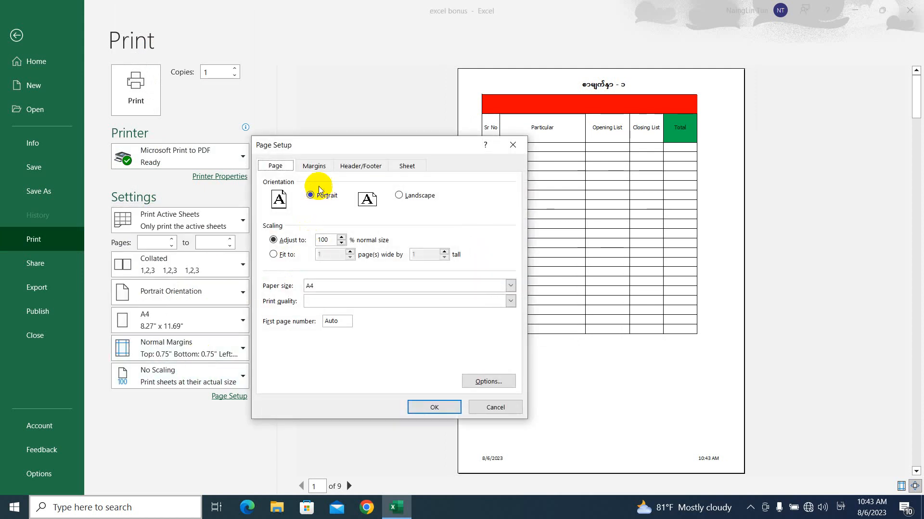
{"action": "left_click", "coordinate": [316, 166]}
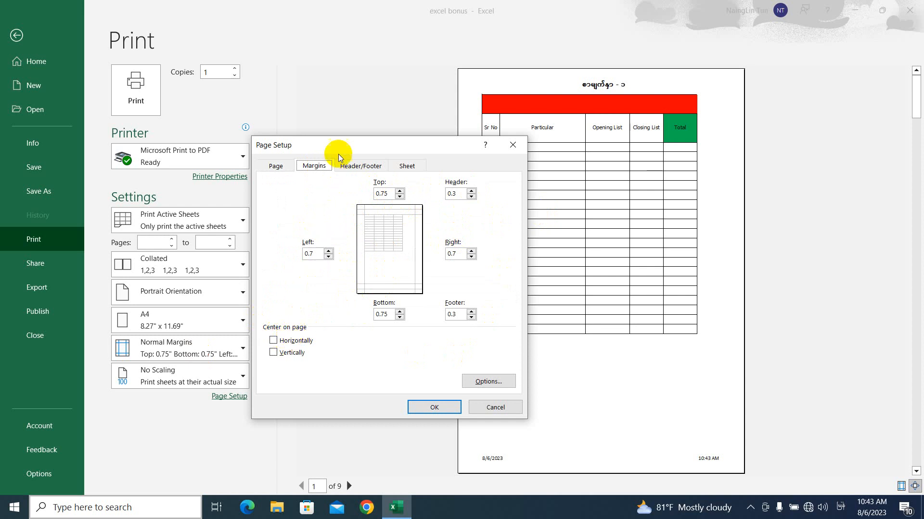
{"action": "left_click_drag", "start_coordinate": [338, 154], "coordinate": [242, 150]}
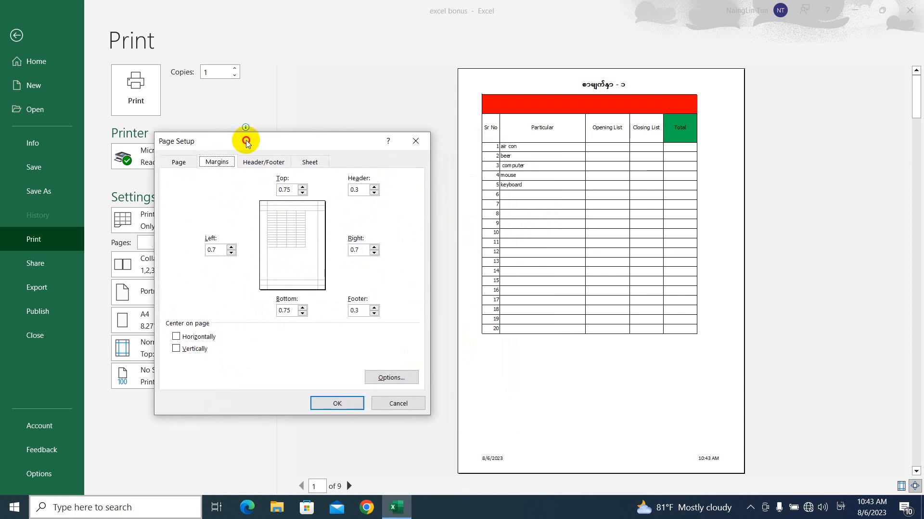
{"action": "left_click", "coordinate": [199, 337]}
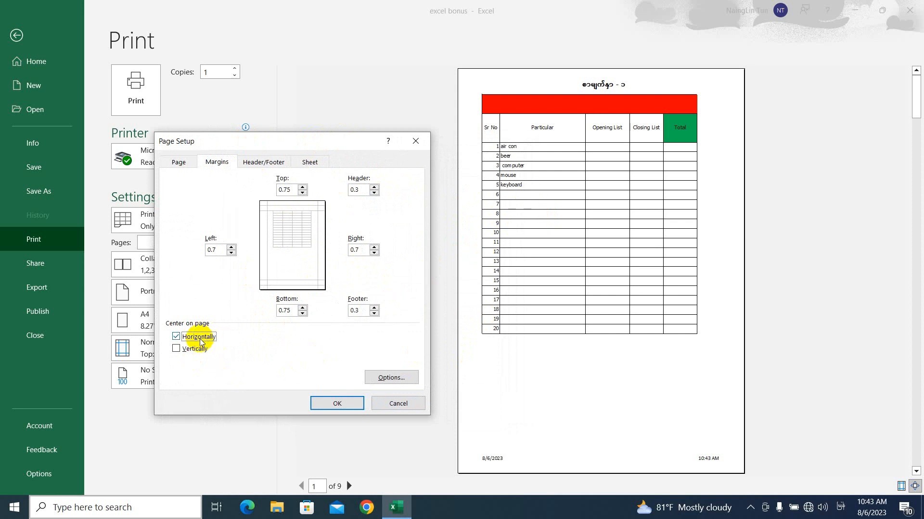
{"action": "left_click", "coordinate": [187, 337]}
{"action": "left_click", "coordinate": [187, 336]}
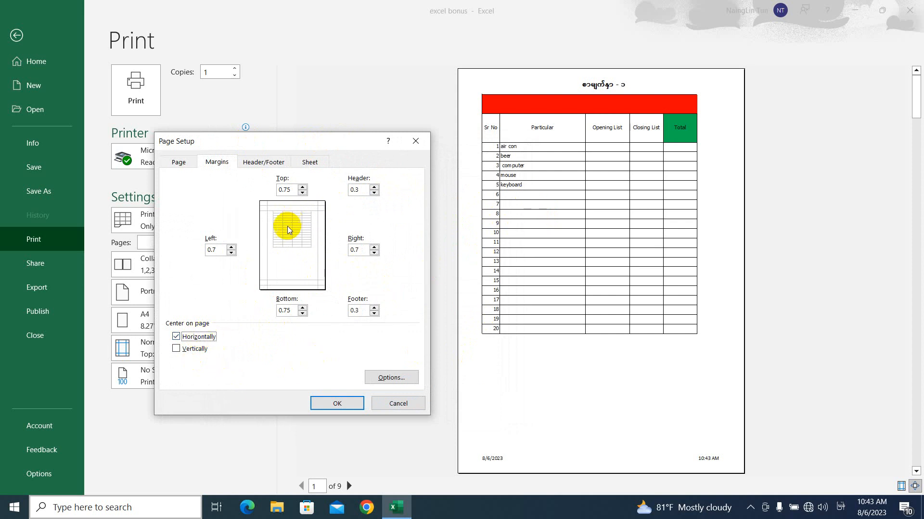
{"action": "left_click", "coordinate": [205, 348]}
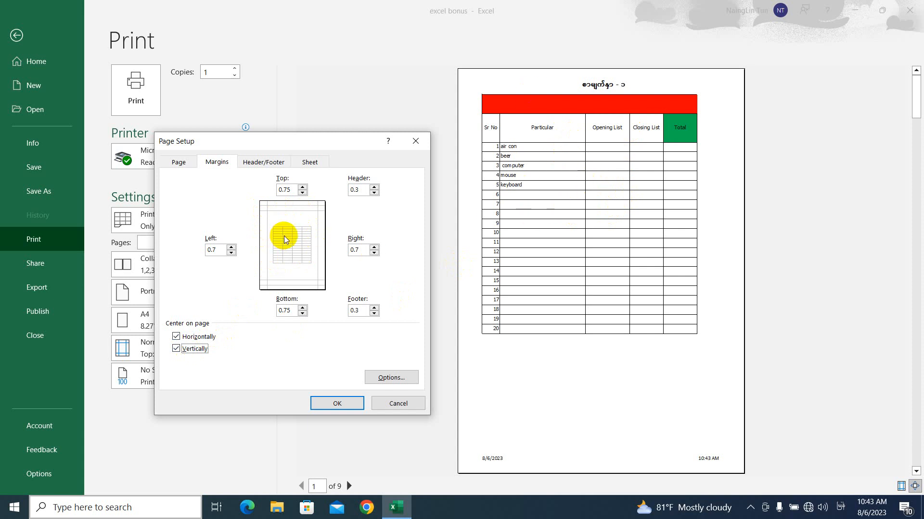
{"action": "left_click", "coordinate": [200, 353]}
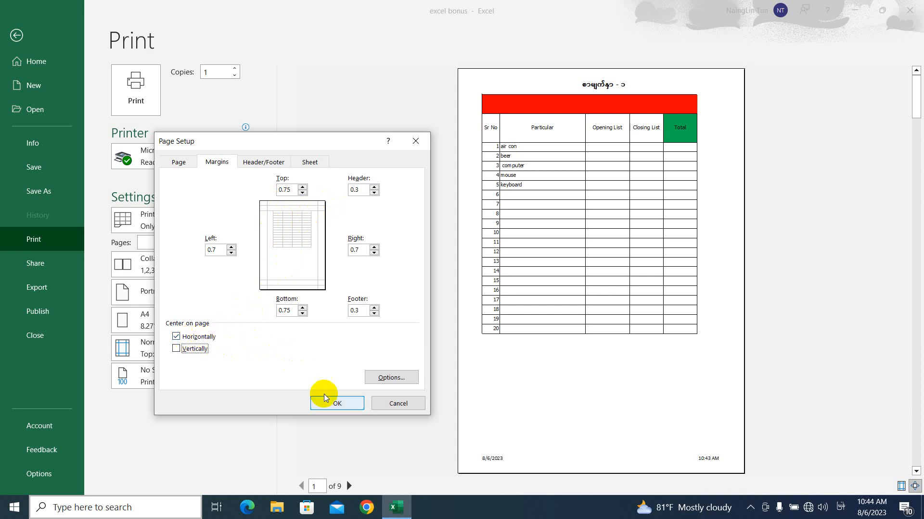
{"action": "left_click", "coordinate": [337, 403]}
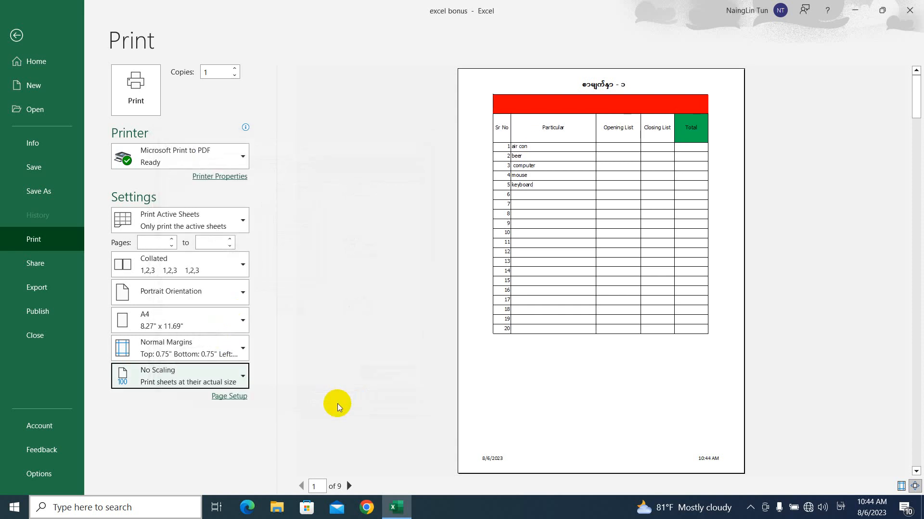
Page through the print preview to check the following pages
{"action": "left_click", "coordinate": [672, 115]}
{"action": "left_click", "coordinate": [490, 98]}
{"action": "left_click", "coordinate": [349, 486]}
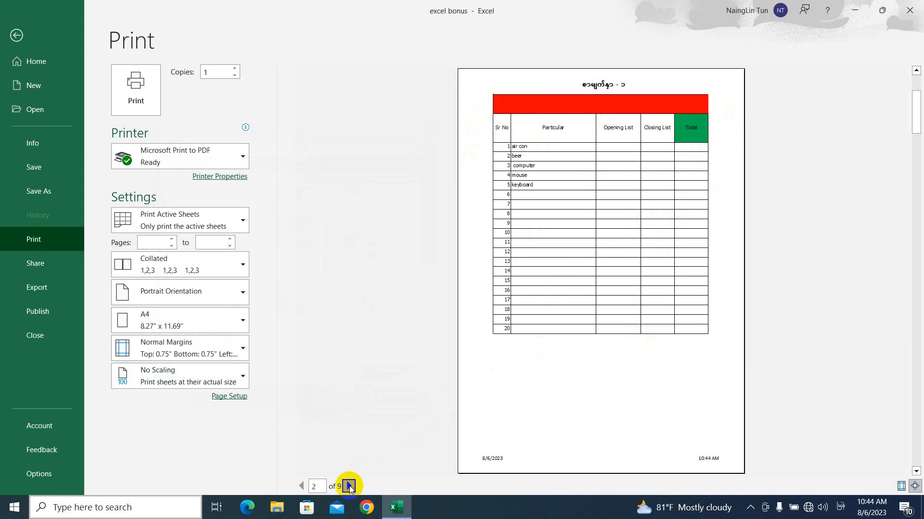
{"action": "left_click", "coordinate": [349, 486]}
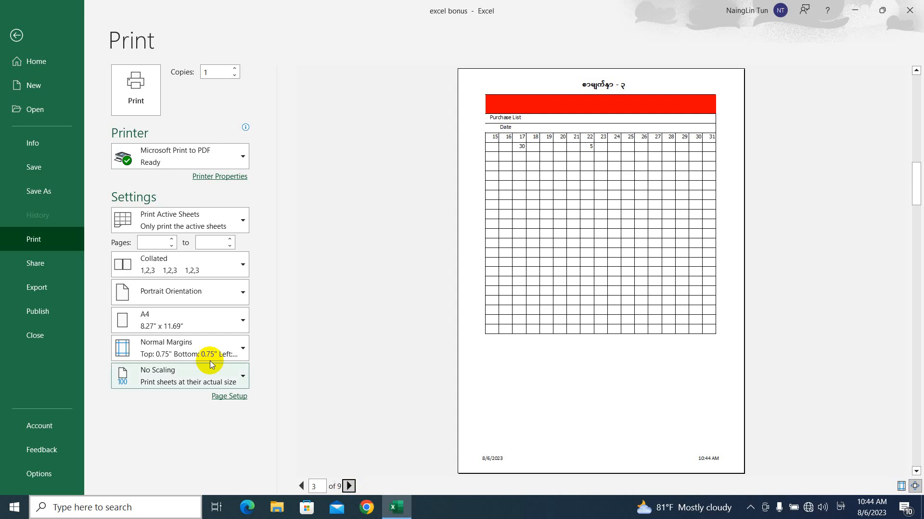
Return to the worksheet and switch it back to Normal view
{"action": "left_click", "coordinate": [16, 35]}
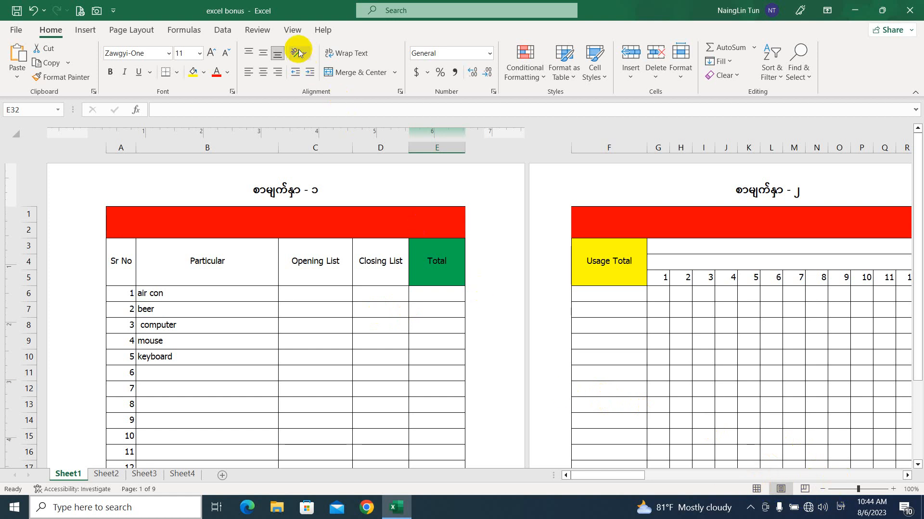
{"action": "left_click", "coordinate": [294, 34]}
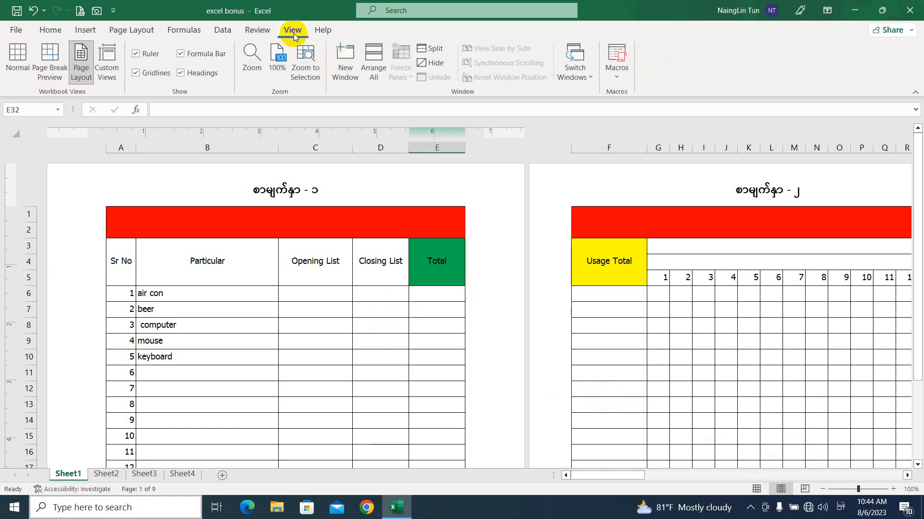
{"action": "left_click", "coordinate": [18, 58]}
{"action": "scroll", "coordinate": [125, 245], "scroll_direction": "up", "scroll_amount": 4}
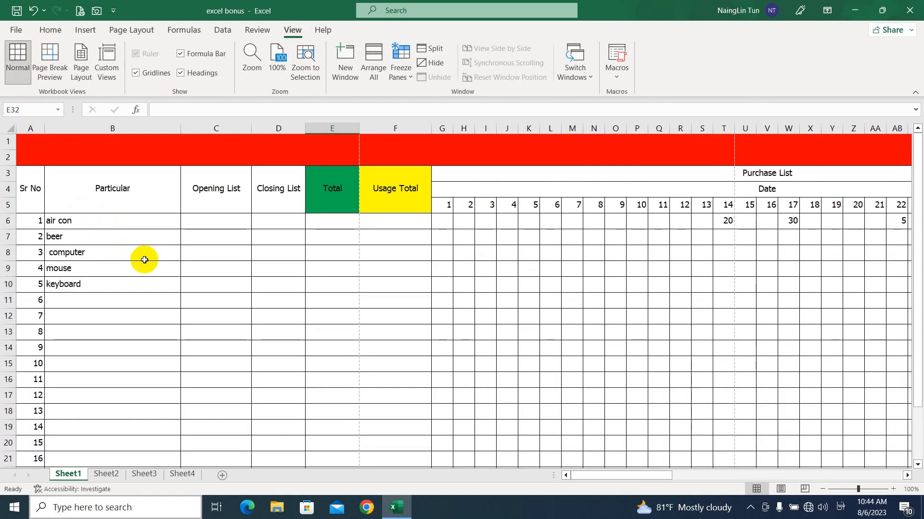
{"action": "left_click", "coordinate": [143, 153]}
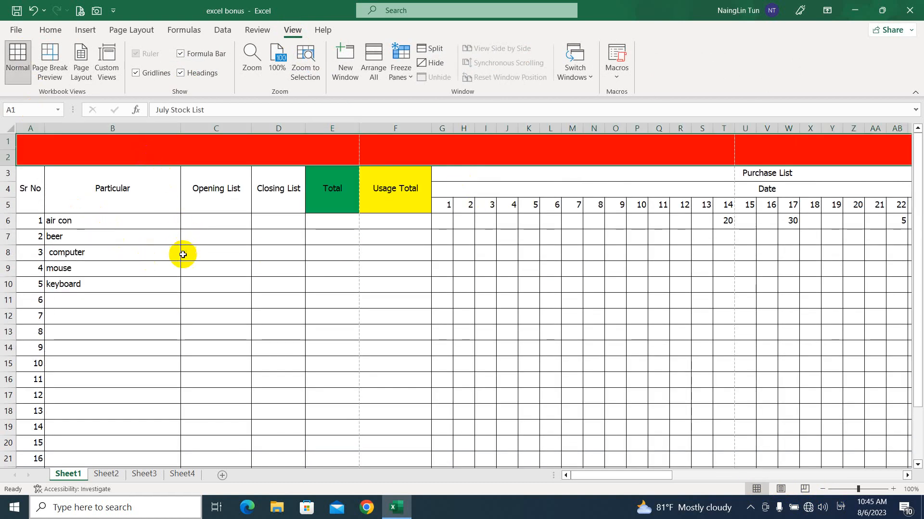
{"action": "left_click", "coordinate": [152, 220]}
{"action": "left_click", "coordinate": [198, 225]}
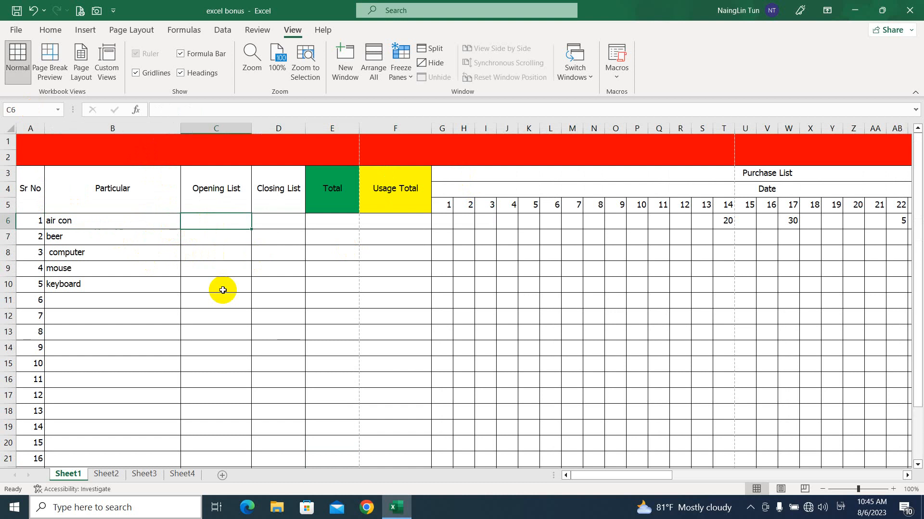